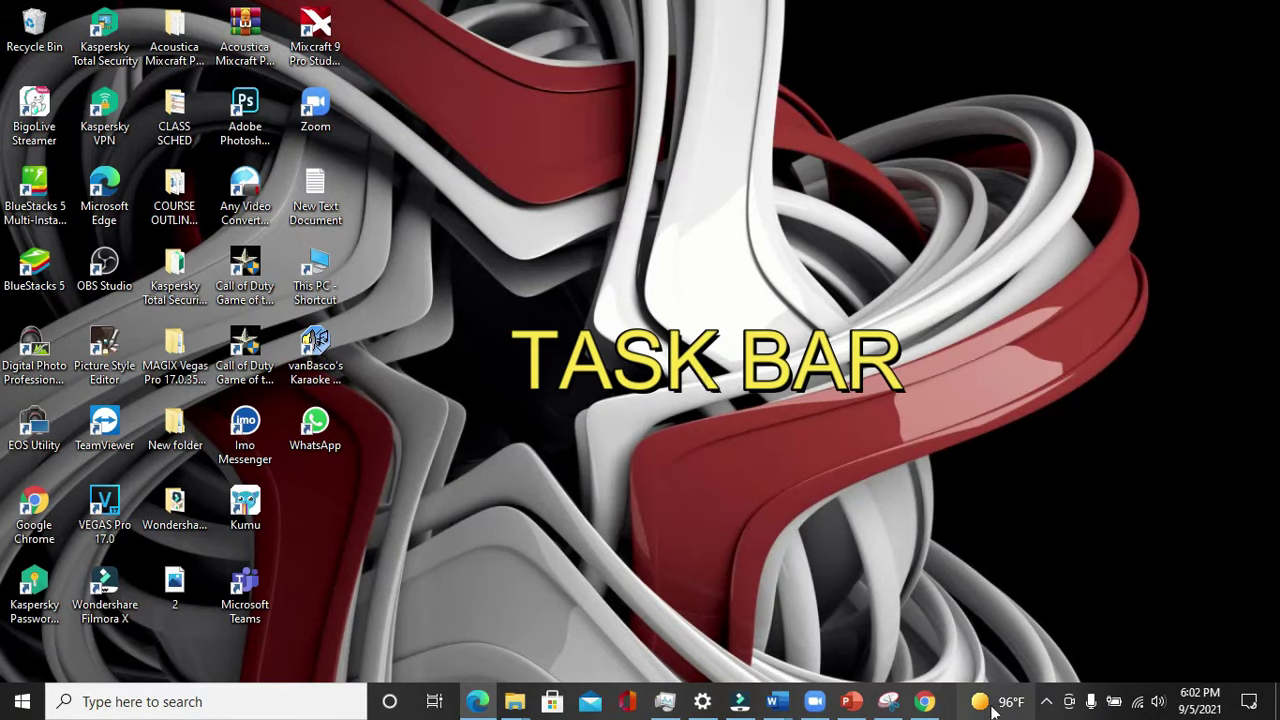
{"action": "right_click", "coordinate": [945, 695]}
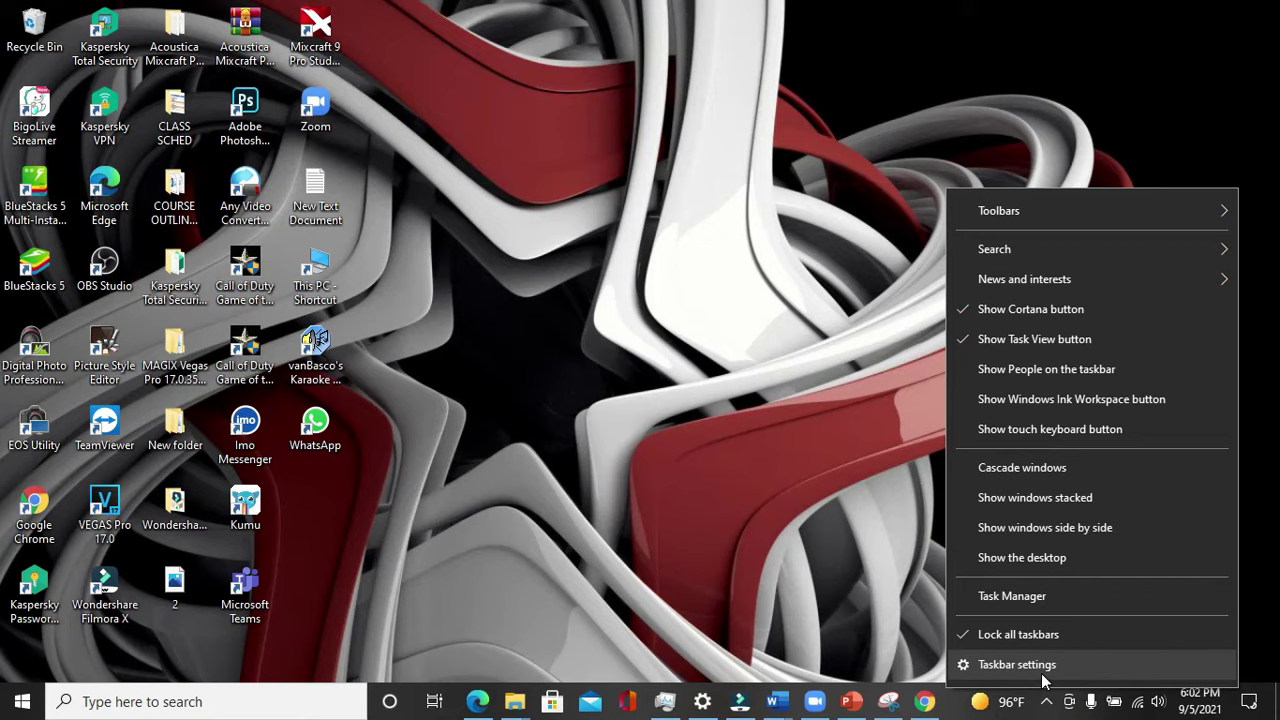
{"action": "left_click", "coordinate": [817, 587]}
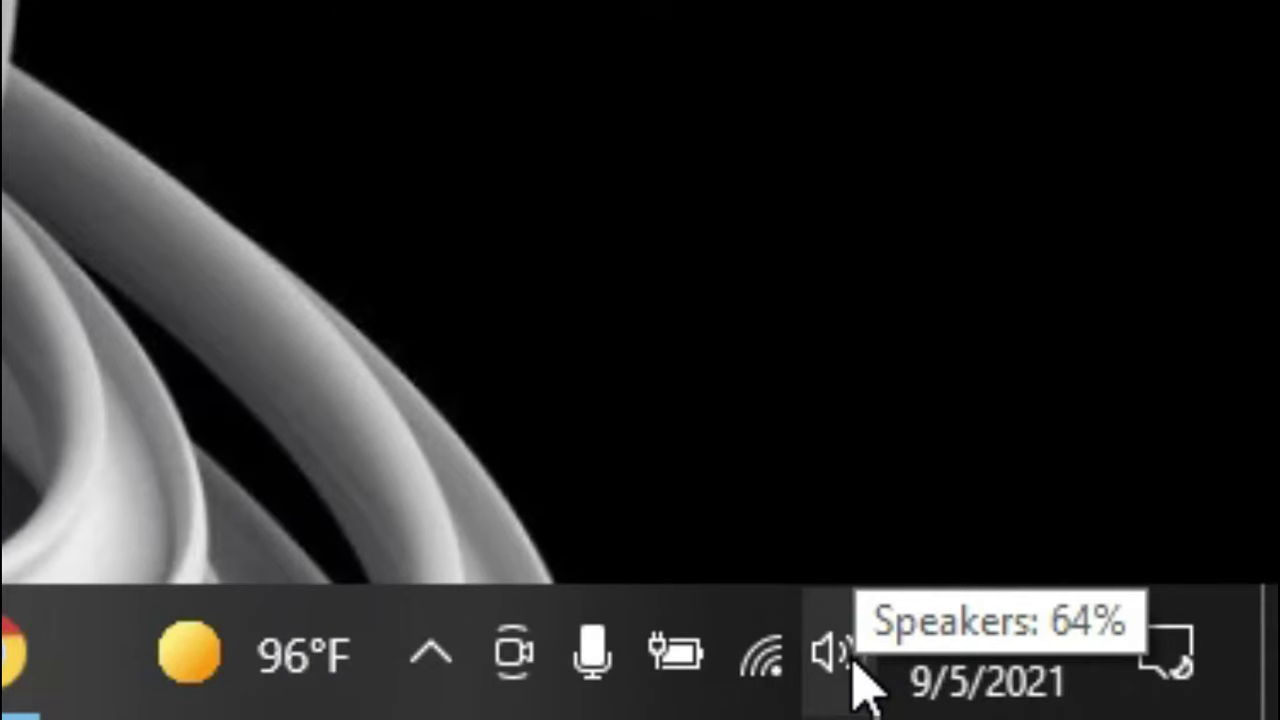
Open the classic Sound window from the speaker's options, move it clear of the desktop shortcuts, and display the playback devices
{"action": "right_click", "coordinate": [848, 662]}
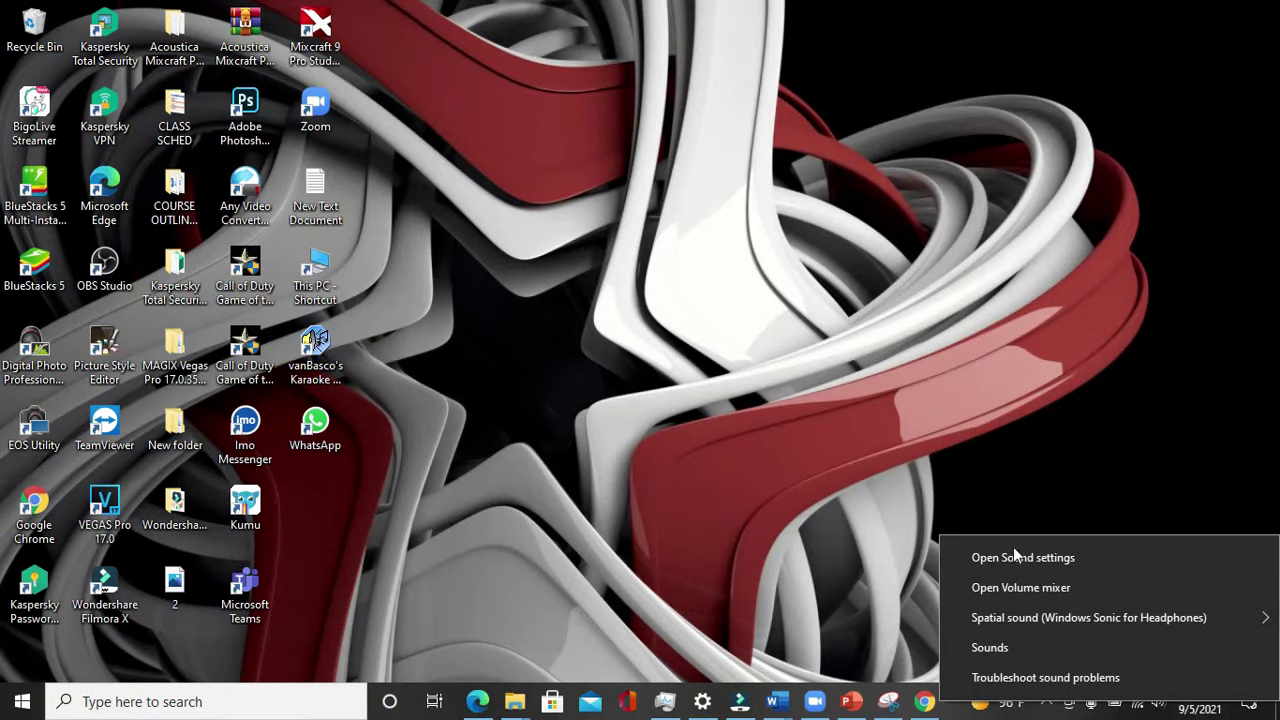
{"action": "left_click", "coordinate": [1041, 651]}
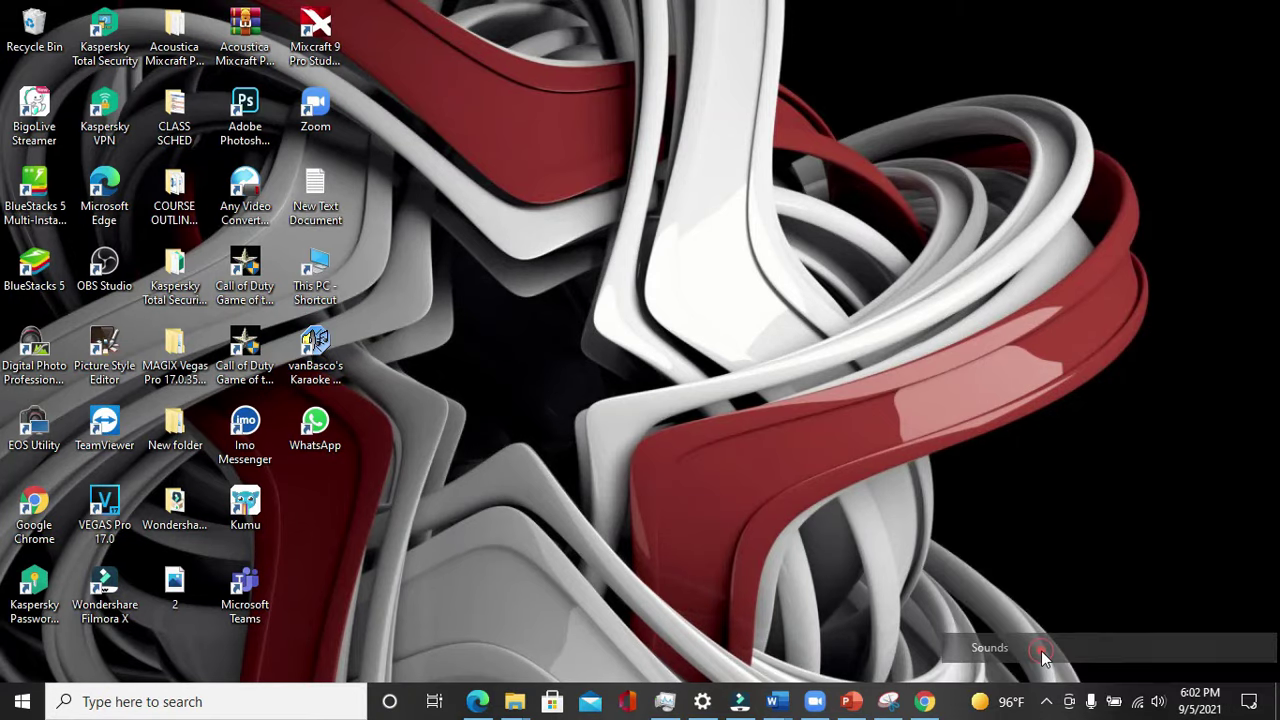
{"action": "left_click_drag", "start_coordinate": [322, 97], "coordinate": [897, 74]}
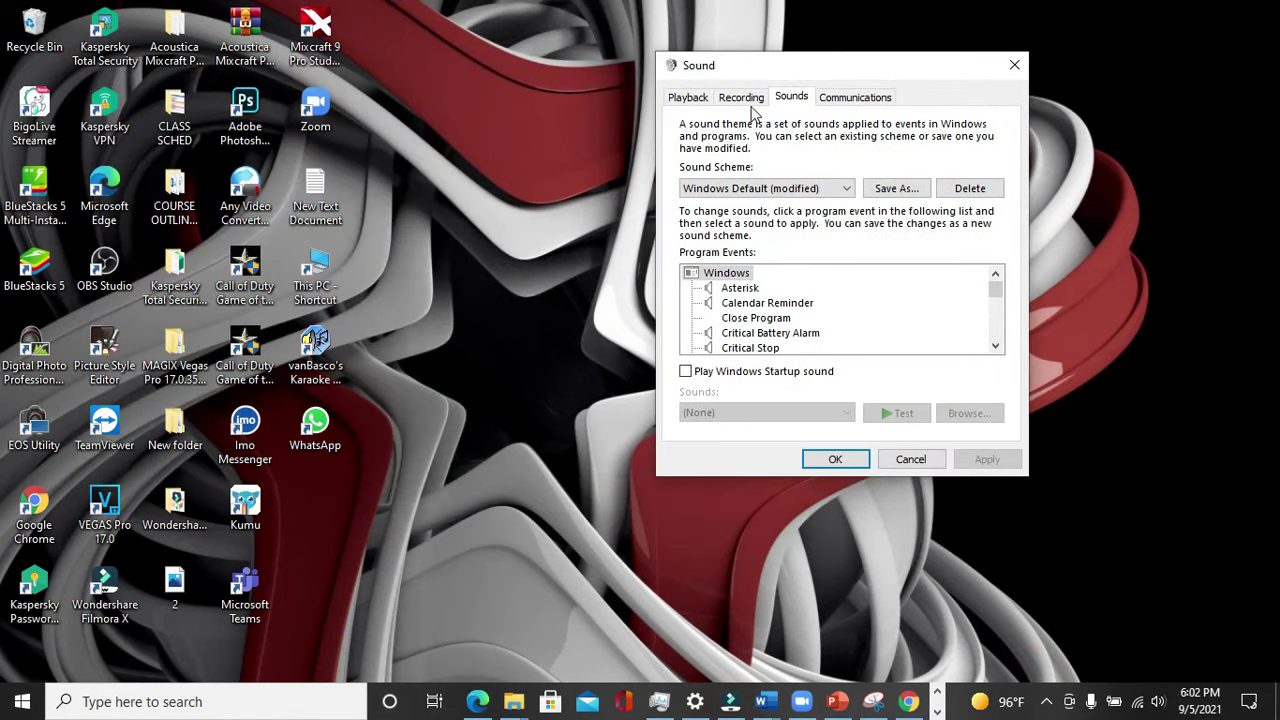
{"action": "left_click", "coordinate": [700, 100]}
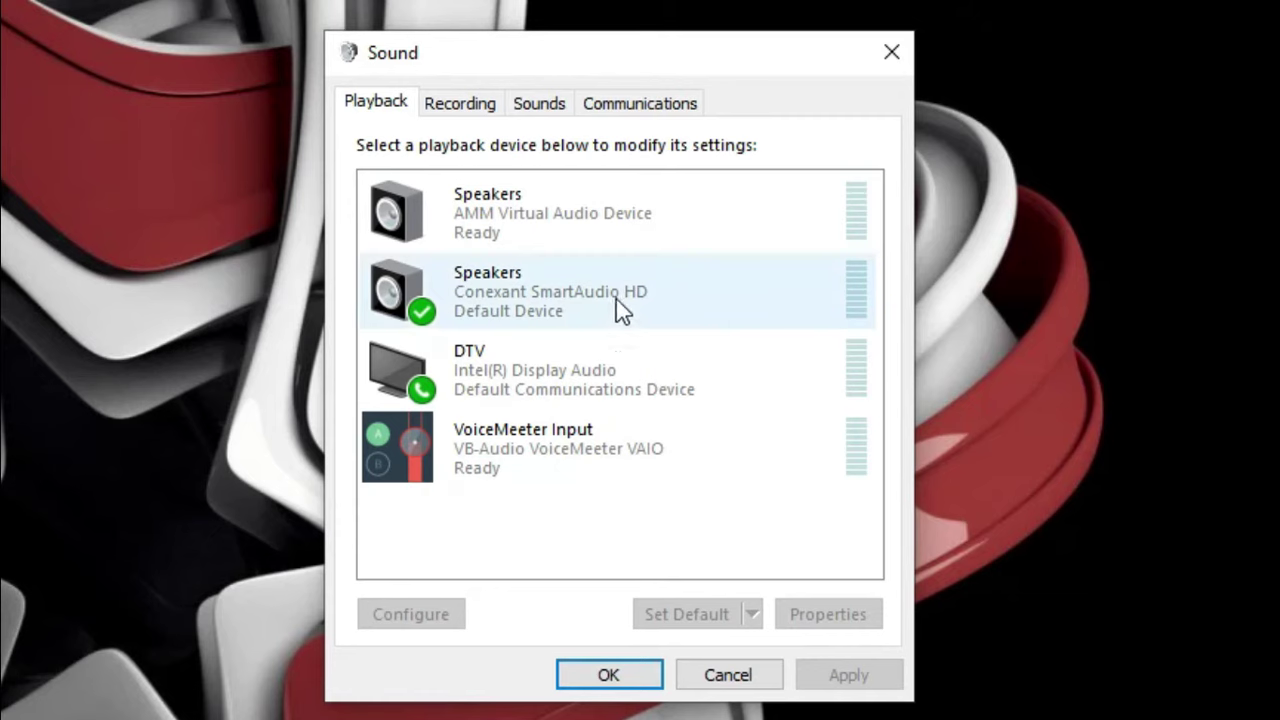
Open the properties of the Conexant SmartAudio HD speakers and set their level to 86, trying the mute switch and leaving them unmuted
{"action": "left_click", "coordinate": [616, 295]}
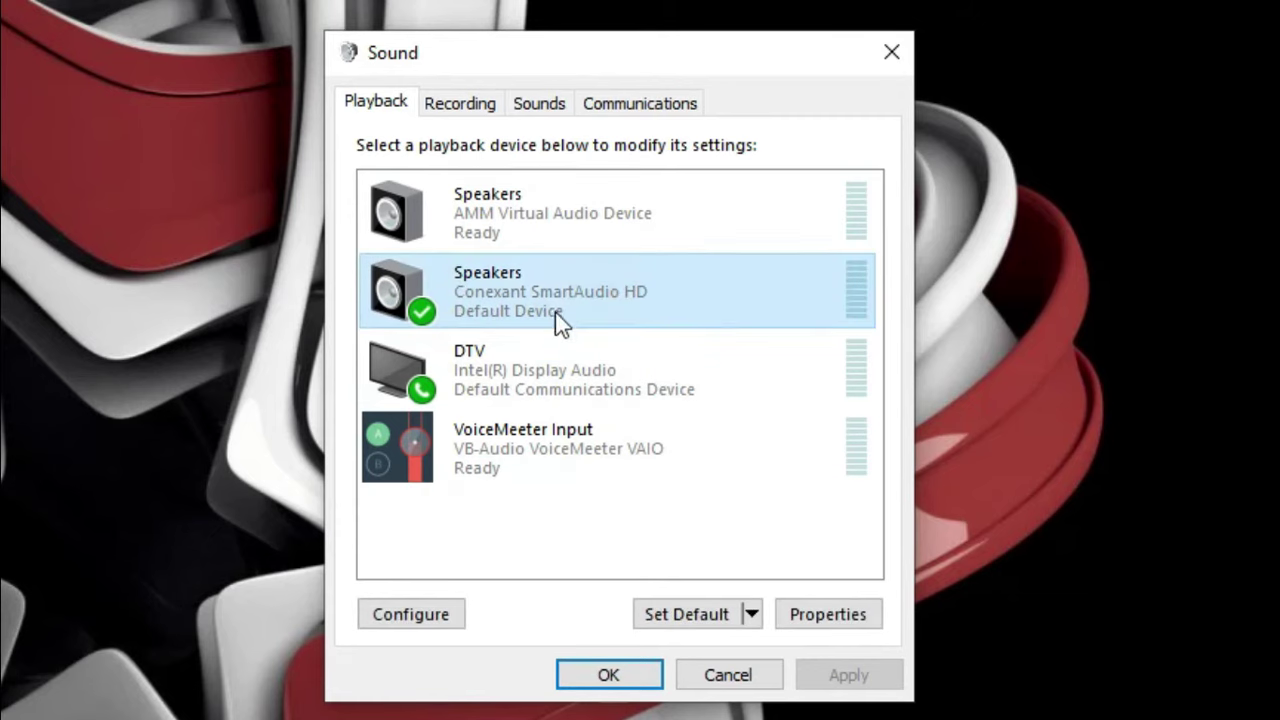
{"action": "left_click", "coordinate": [834, 618]}
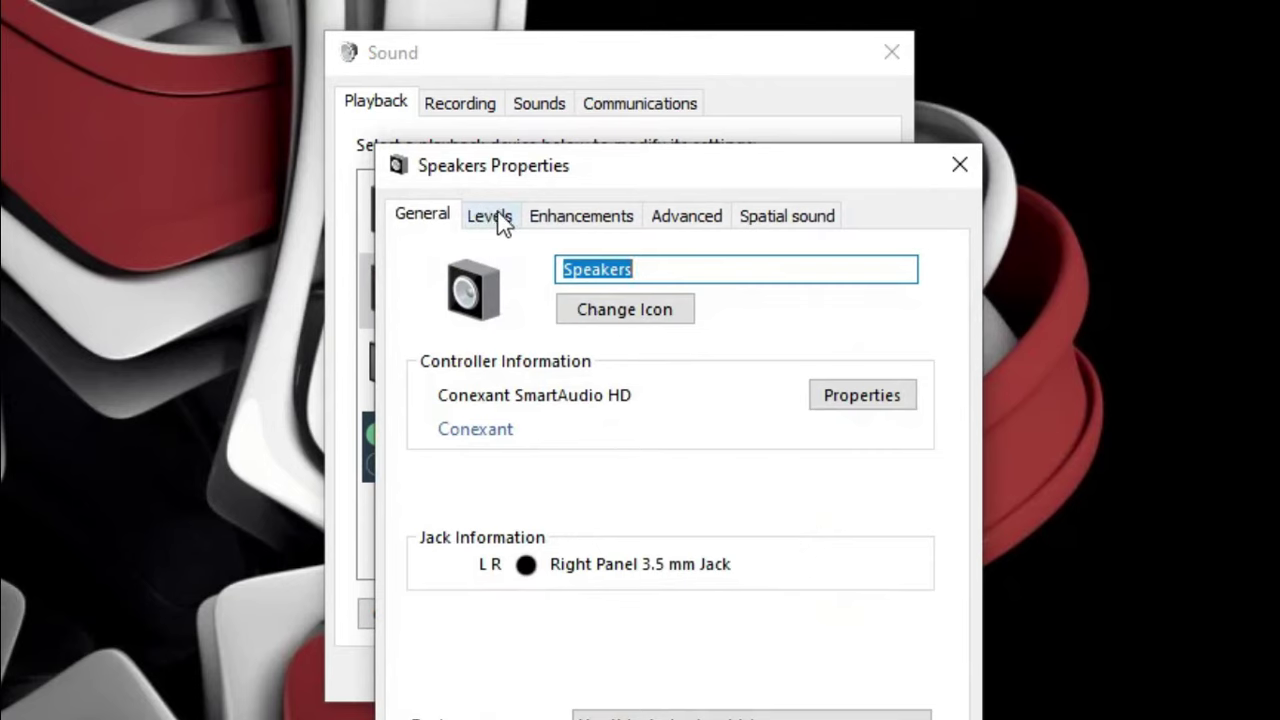
{"action": "left_click", "coordinate": [497, 218]}
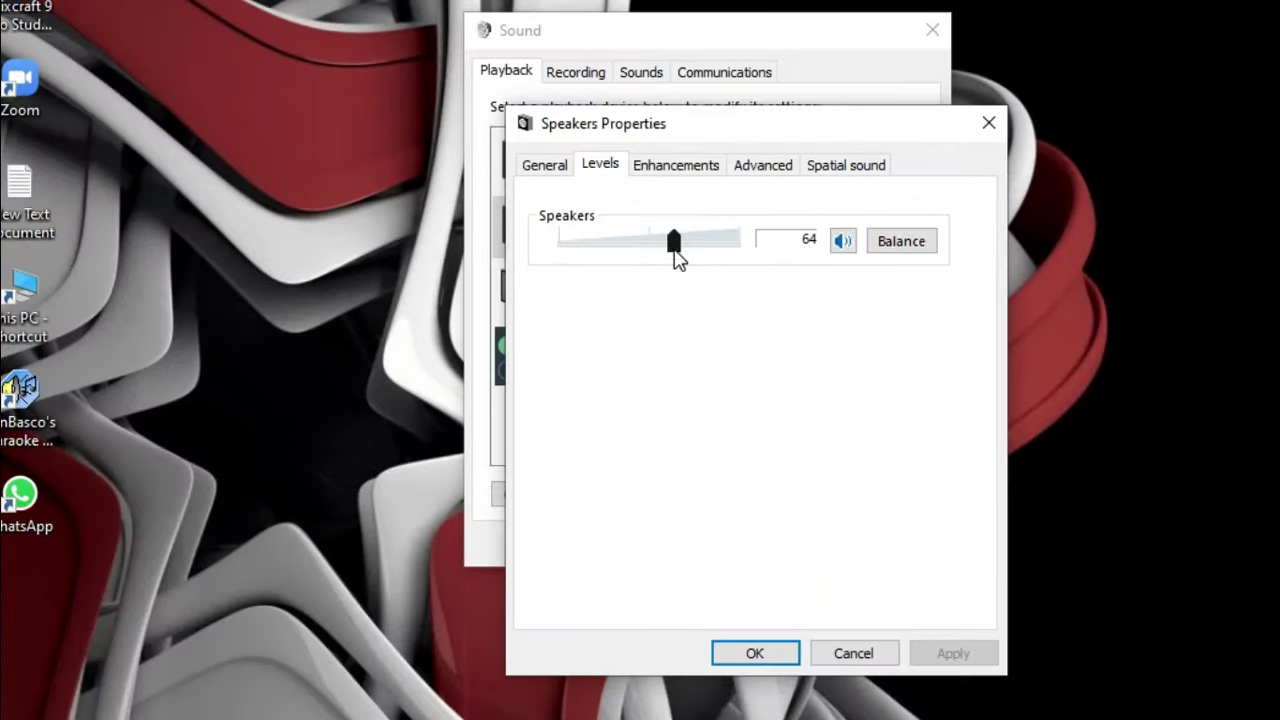
{"action": "left_click_drag", "start_coordinate": [581, 307], "coordinate": [614, 322]}
{"action": "mouse_move", "coordinate": [702, 243]}
{"action": "left_mouse_down"}
{"action": "mouse_move", "coordinate": [729, 257]}
{"action": "mouse_move", "coordinate": [717, 254]}
{"action": "left_mouse_up"}
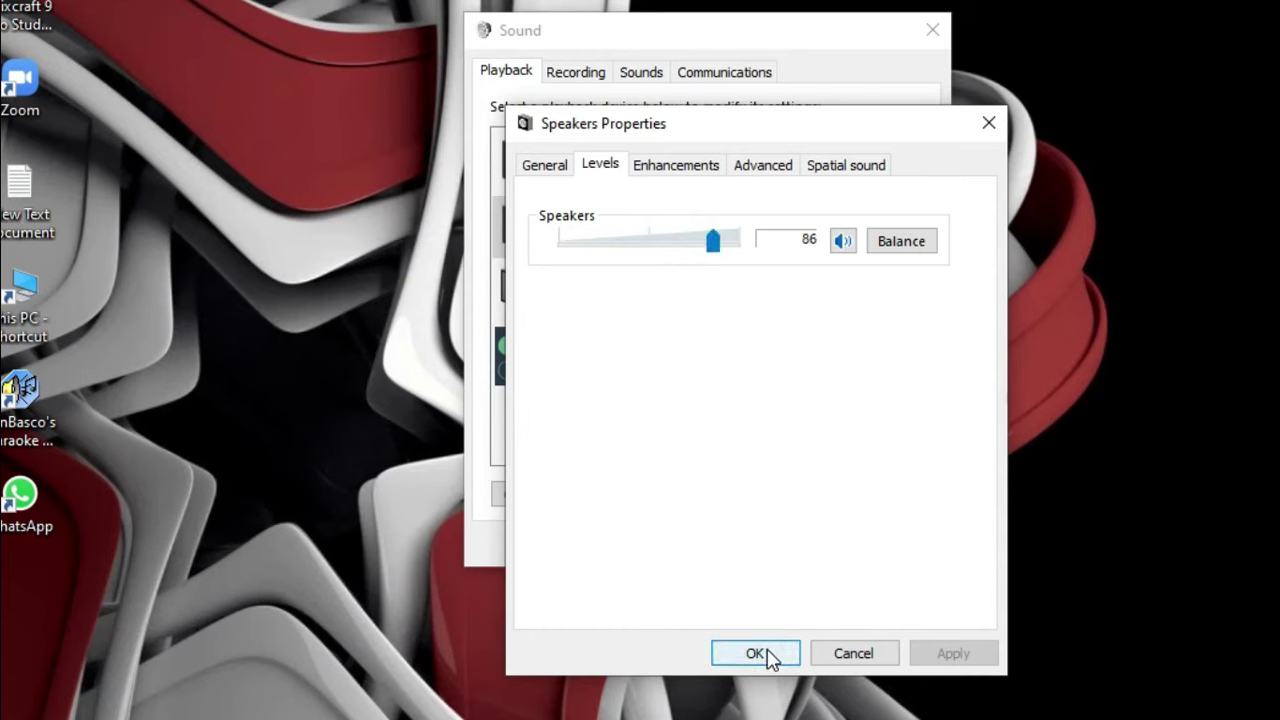
{"action": "left_click", "coordinate": [842, 244]}
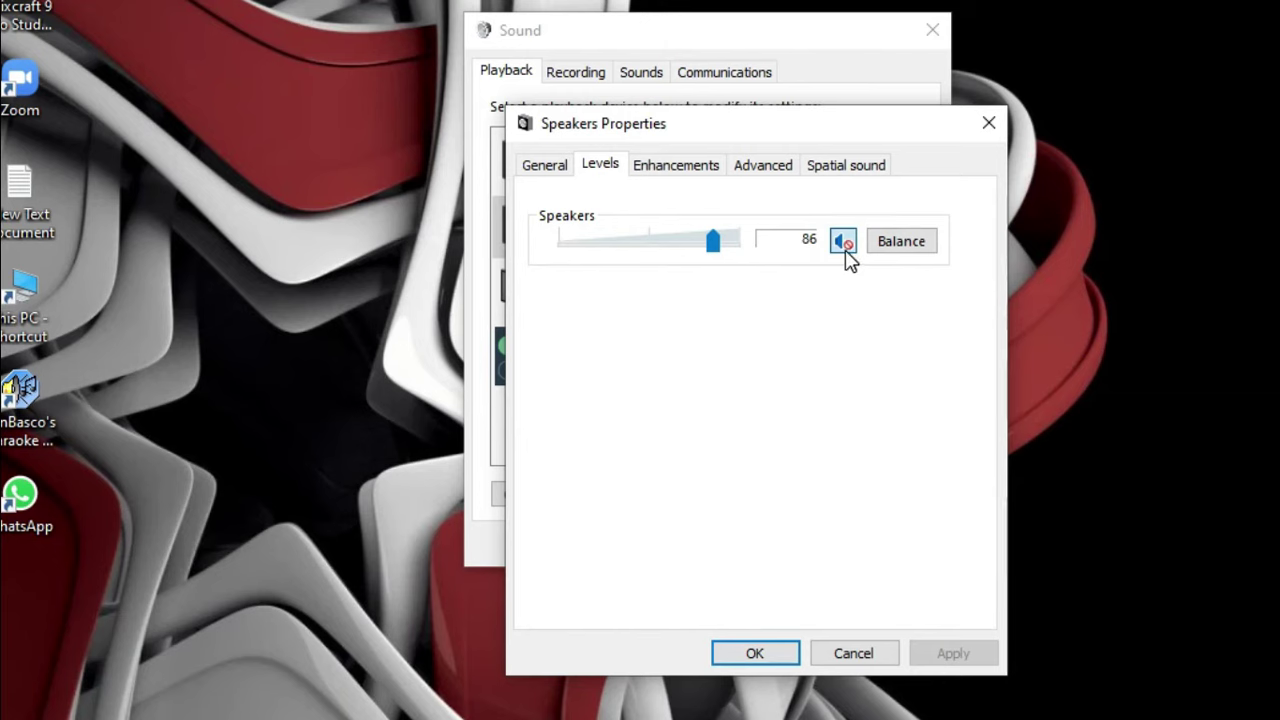
{"action": "left_click", "coordinate": [846, 252]}
Review the speakers' General, Levels and Enhancements settings
{"action": "left_click", "coordinate": [542, 167]}
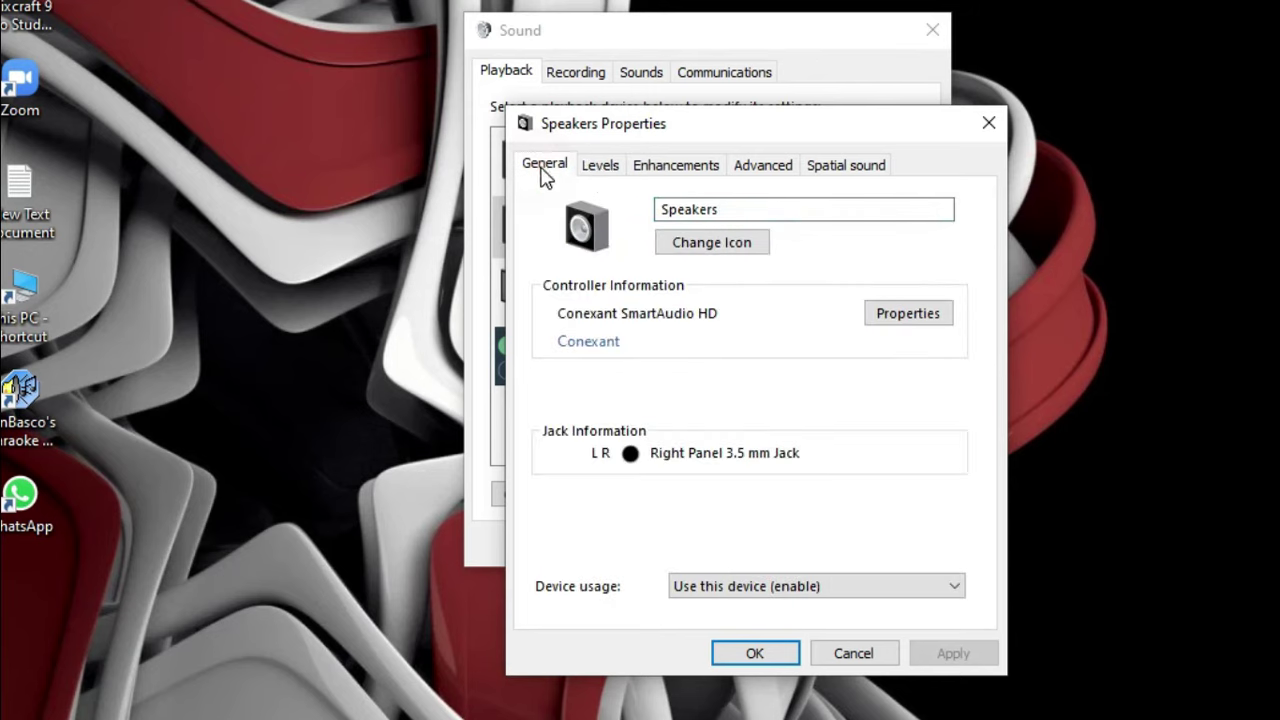
{"action": "left_click", "coordinate": [600, 167]}
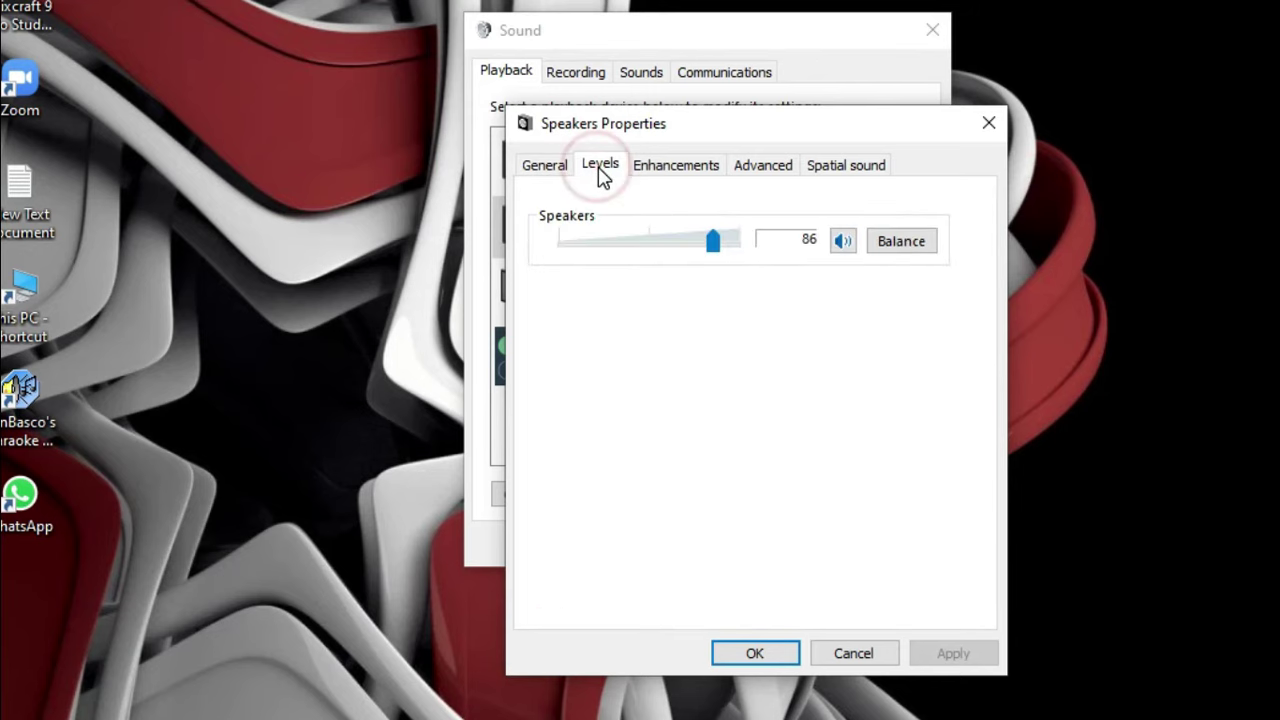
{"action": "left_click", "coordinate": [545, 168]}
{"action": "left_click", "coordinate": [599, 168]}
{"action": "left_click", "coordinate": [655, 166]}
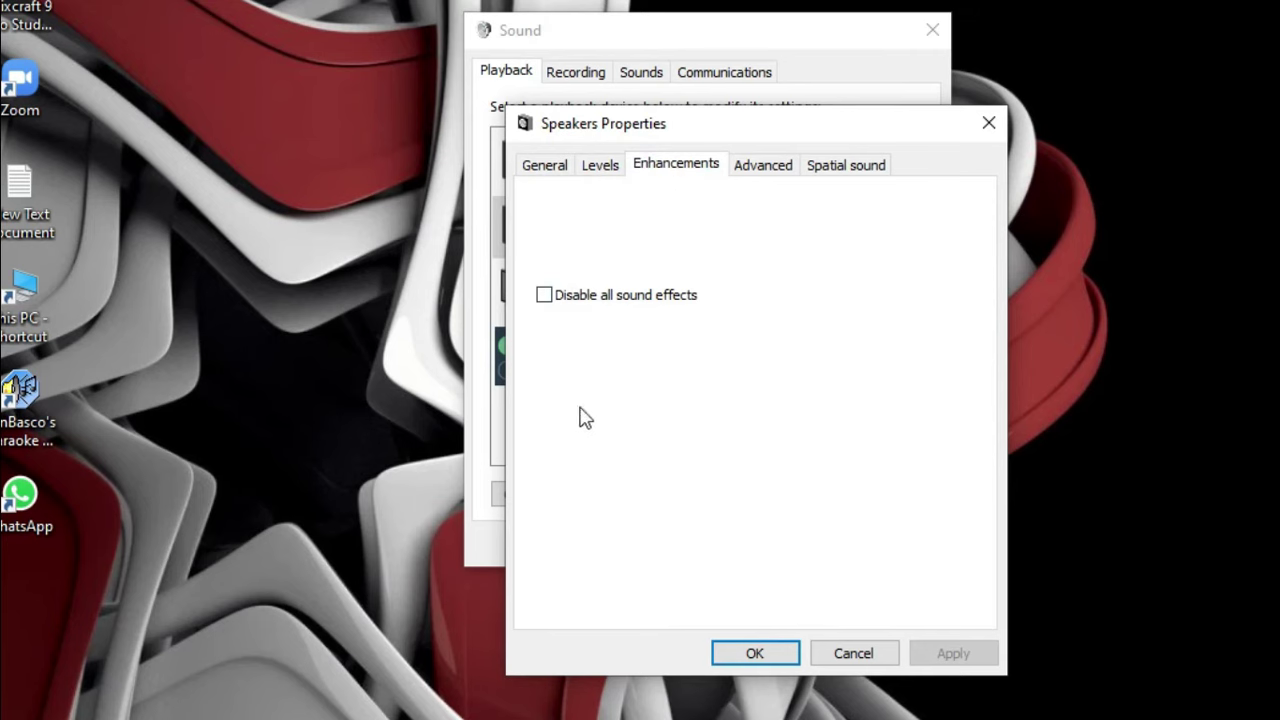
Set the speakers' default format to 24 bit, 192000 Hz (Studio Quality) and test it, allowing the device in use to be interrupted
{"action": "left_click", "coordinate": [768, 165]}
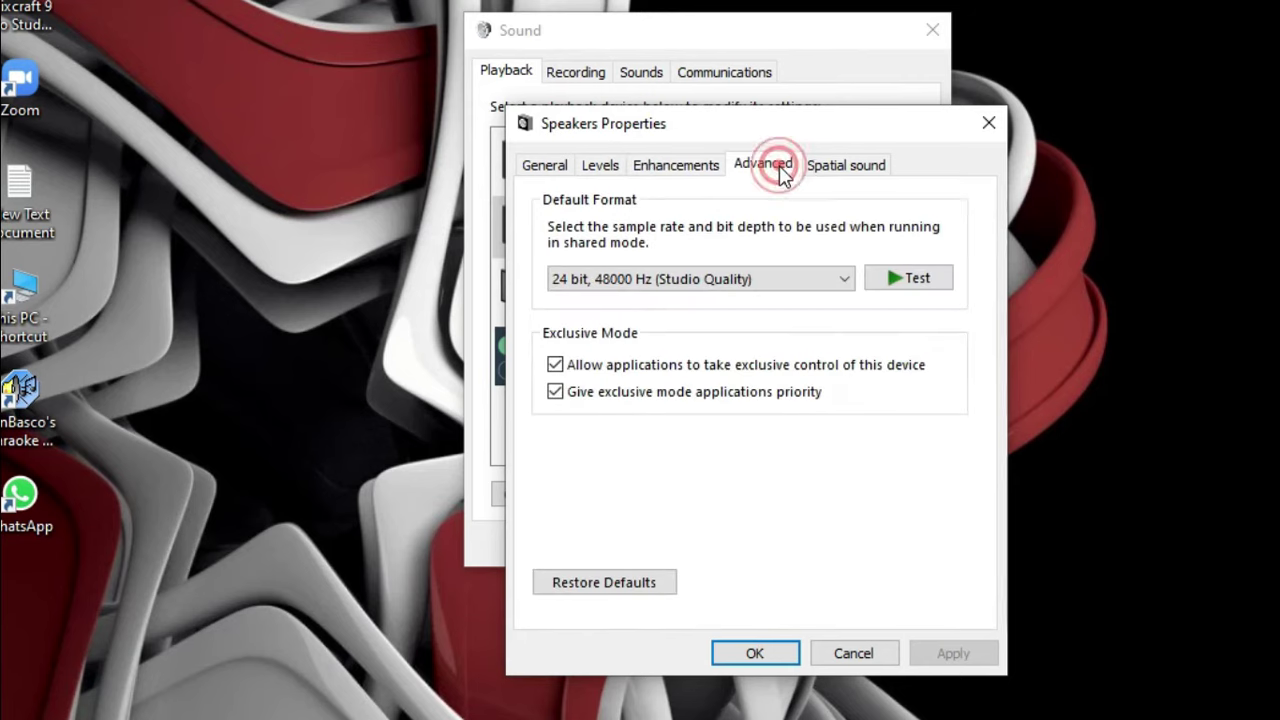
{"action": "left_click", "coordinate": [848, 279]}
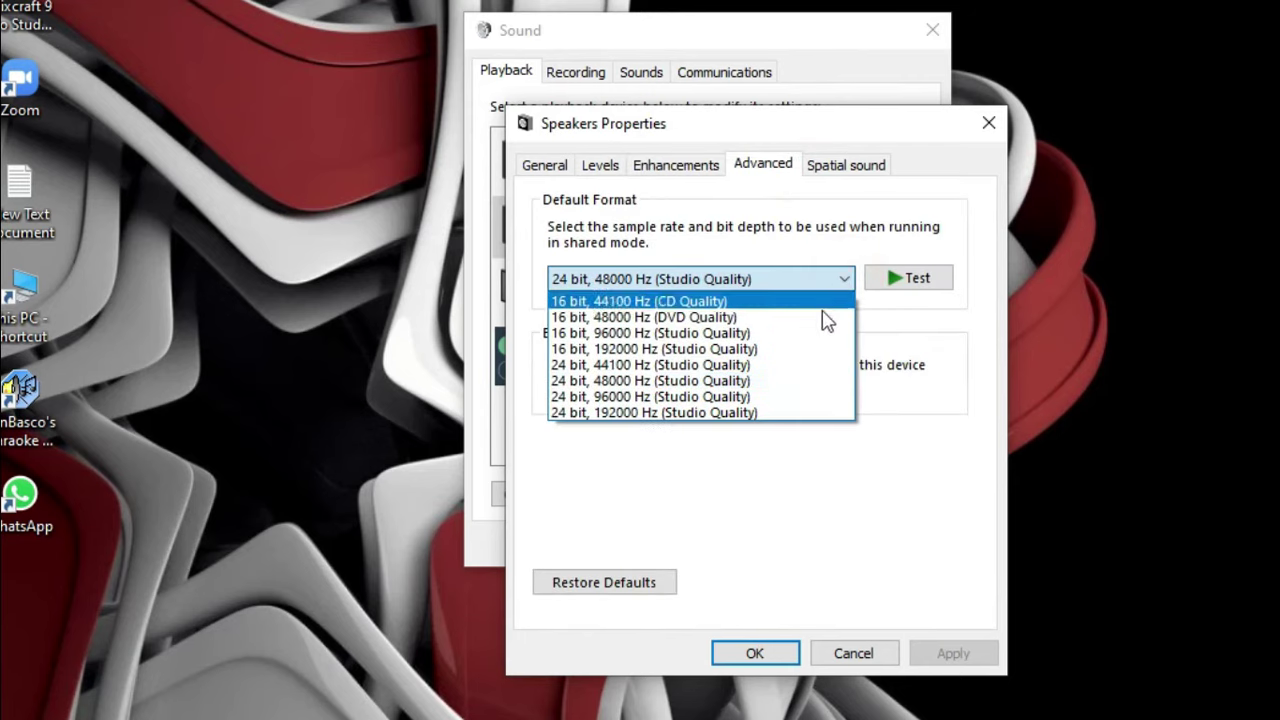
{"action": "left_click", "coordinate": [802, 413]}
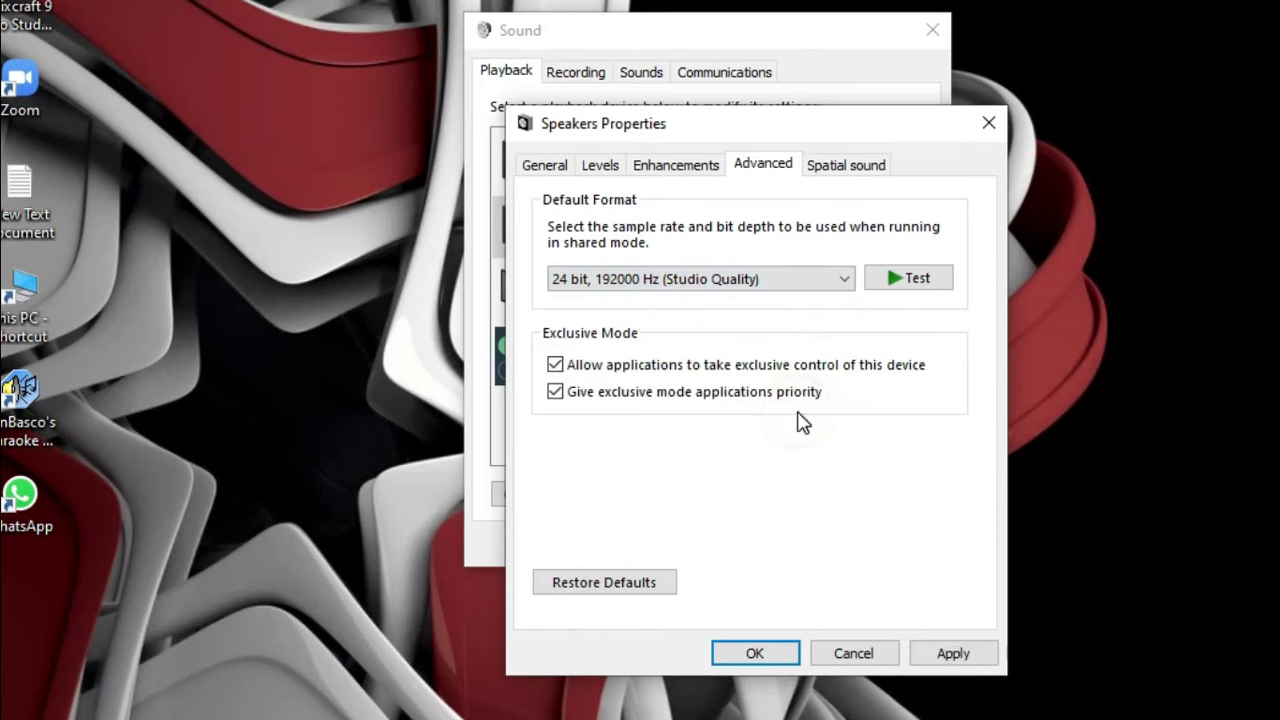
{"action": "left_click", "coordinate": [900, 284]}
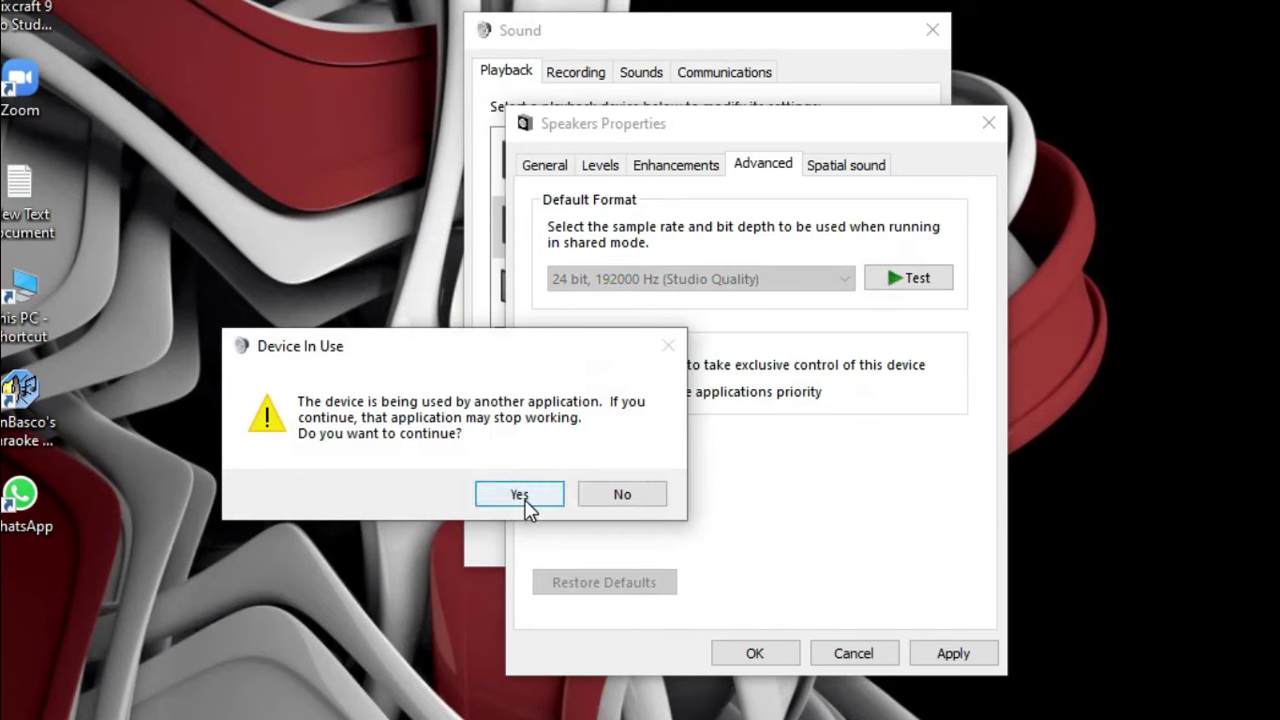
{"action": "left_click", "coordinate": [521, 496]}
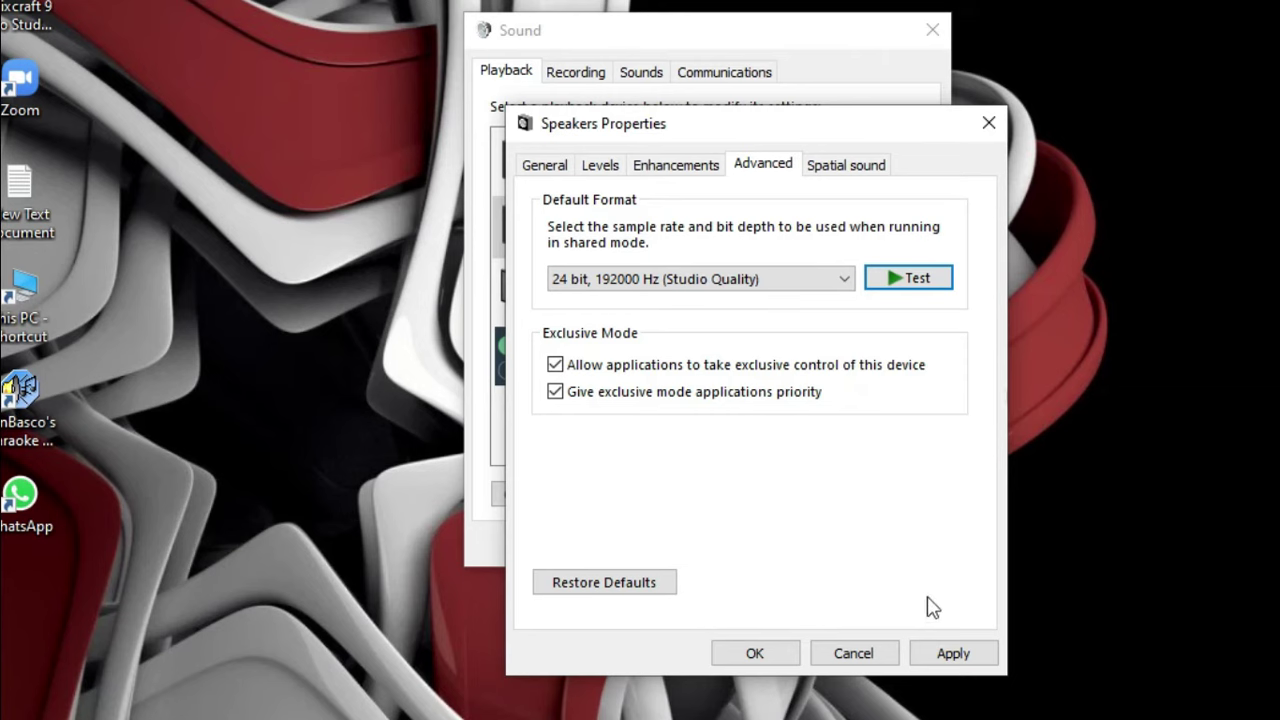
Set the speakers' spatial sound format to Windows Sonic for Headphones, apply it and close the speaker properties
{"action": "left_click", "coordinate": [838, 163]}
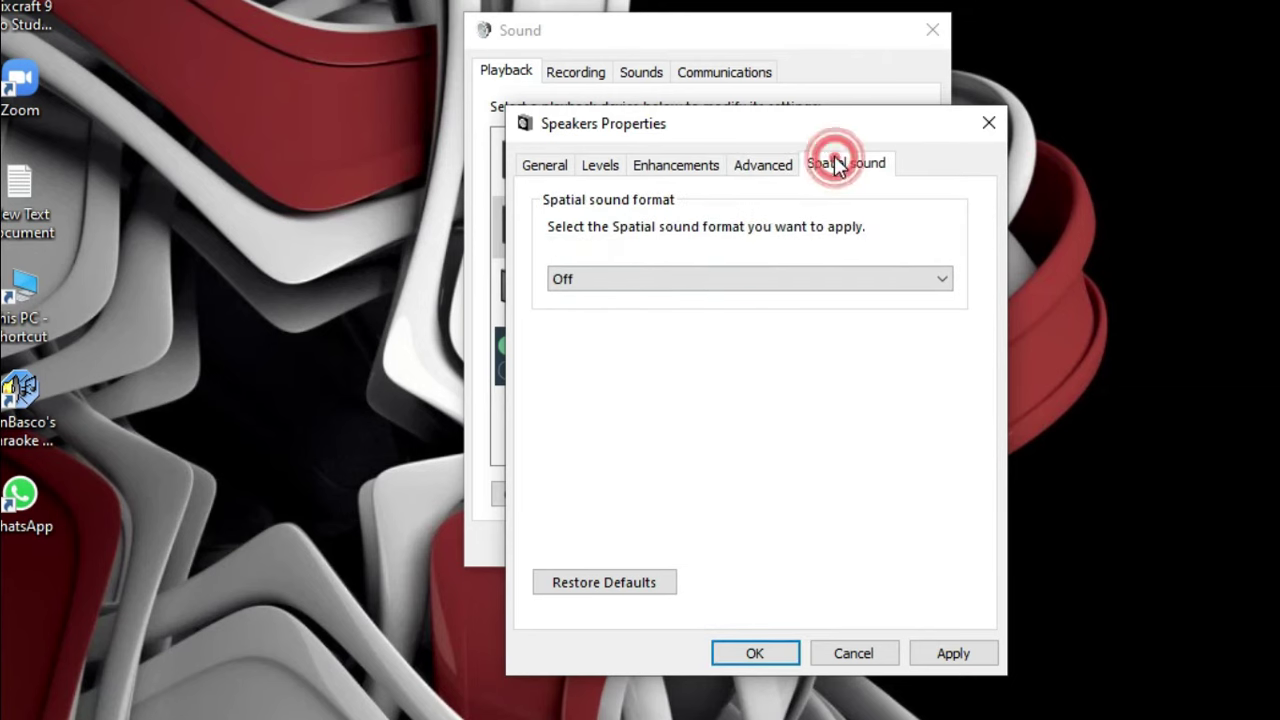
{"action": "left_click", "coordinate": [678, 282]}
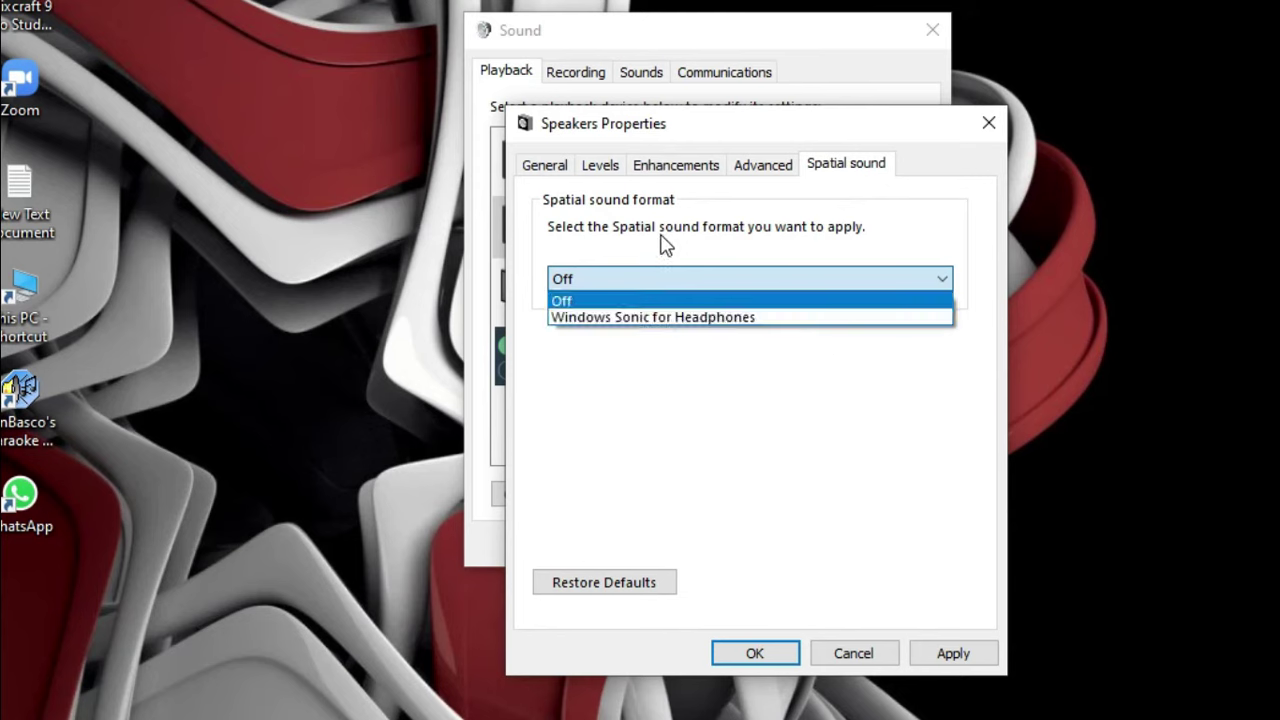
{"action": "left_click", "coordinate": [763, 318]}
{"action": "left_click", "coordinate": [950, 654]}
{"action": "left_click", "coordinate": [746, 656]}
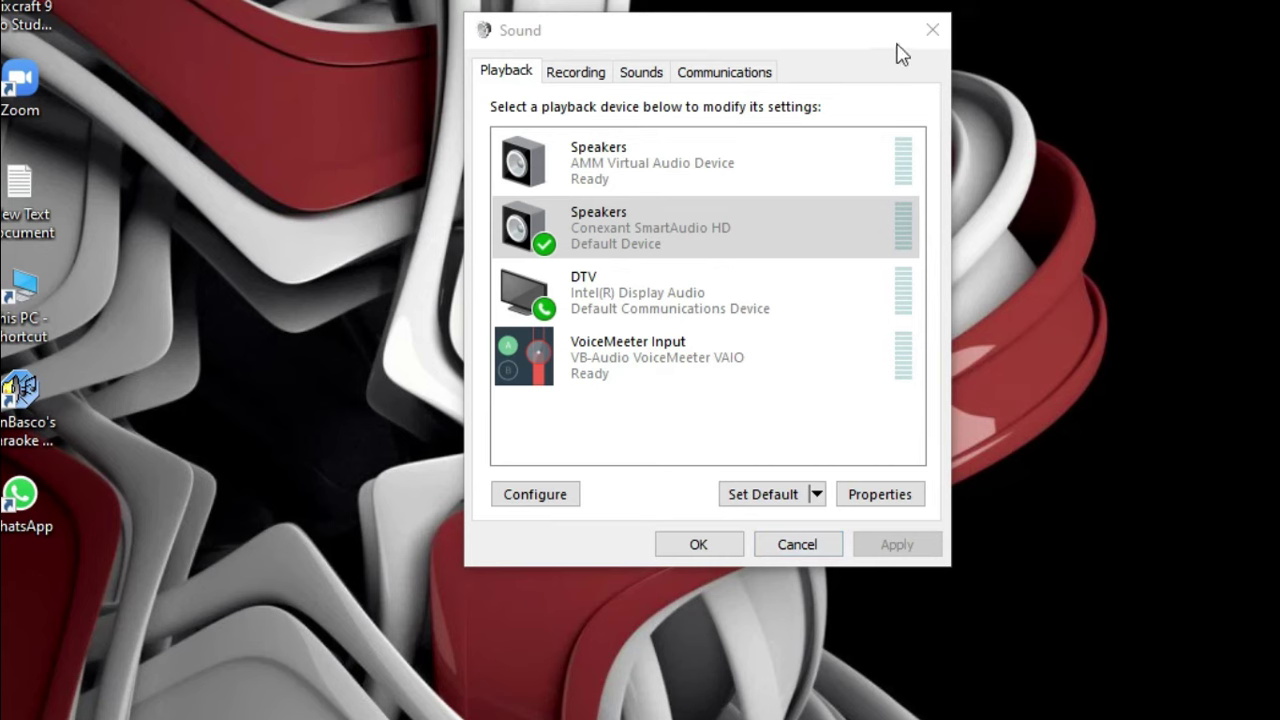
Open the properties of the Conexant SmartAudio HD microphone and try the Listen to this device option, leaving it switched off
{"action": "left_click", "coordinate": [576, 72]}
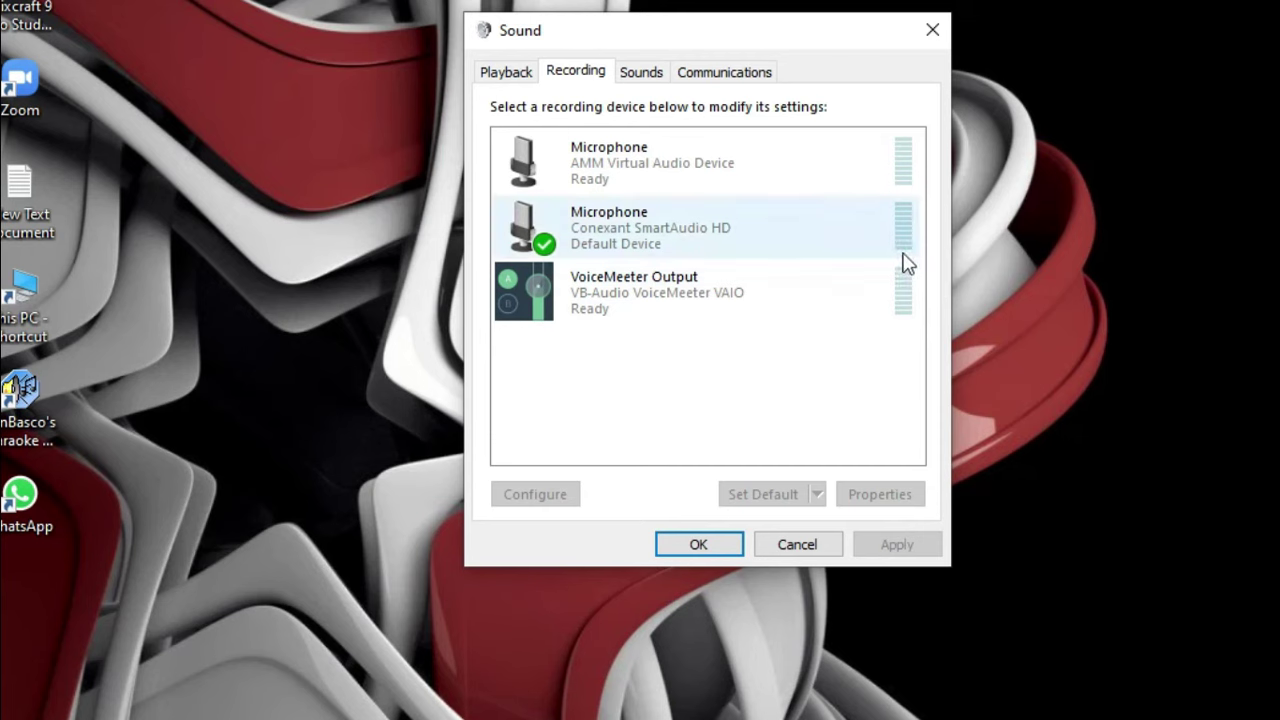
{"action": "double_click", "coordinate": [737, 228]}
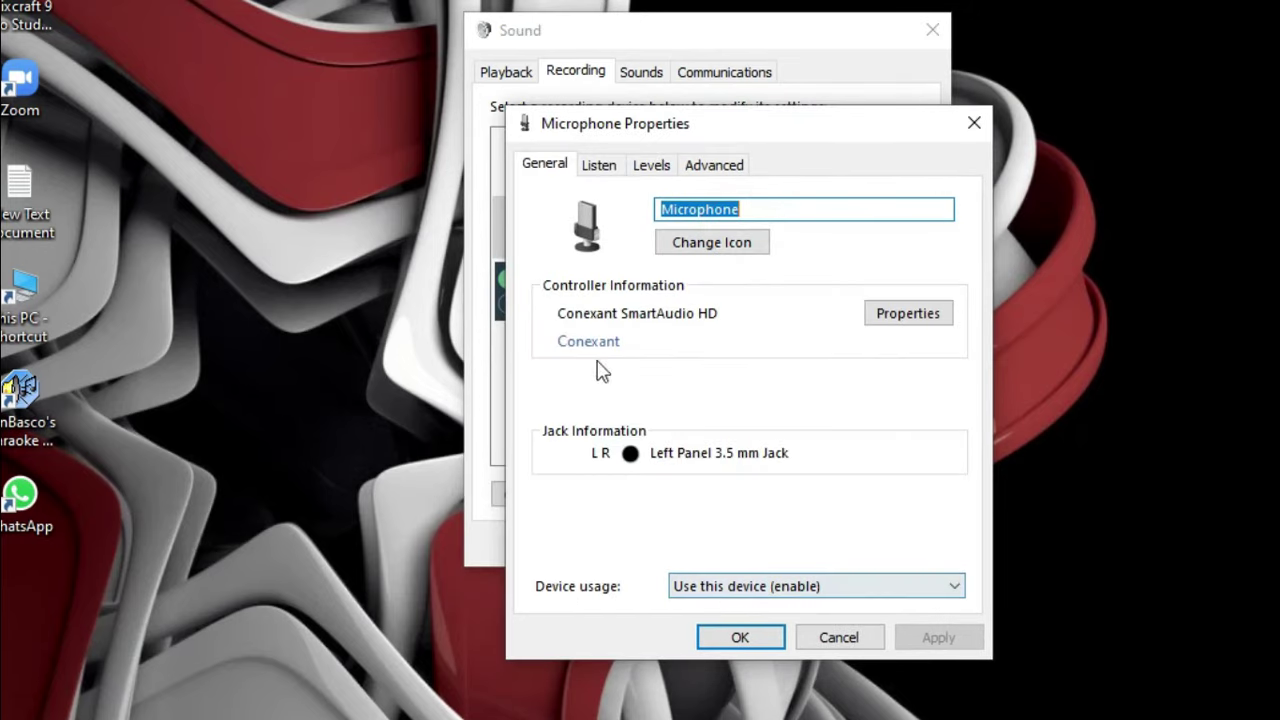
{"action": "left_click", "coordinate": [607, 172]}
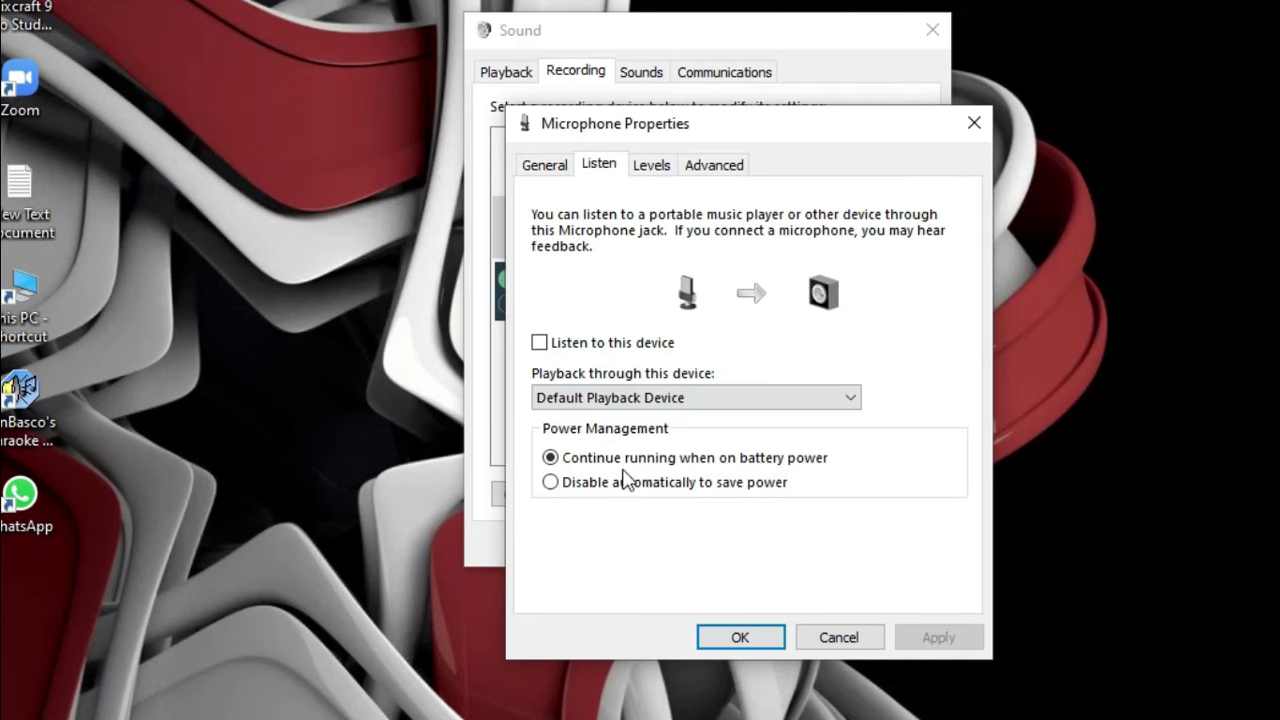
{"action": "left_click", "coordinate": [547, 170]}
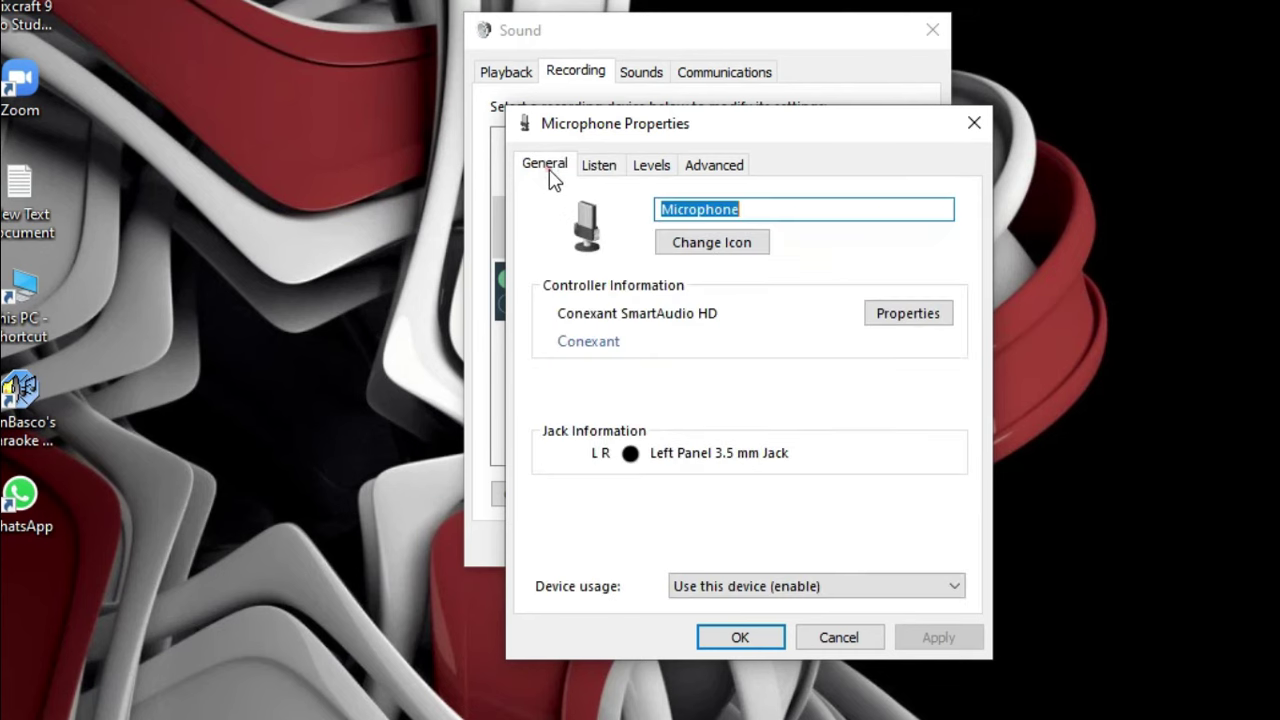
{"action": "left_click", "coordinate": [595, 165]}
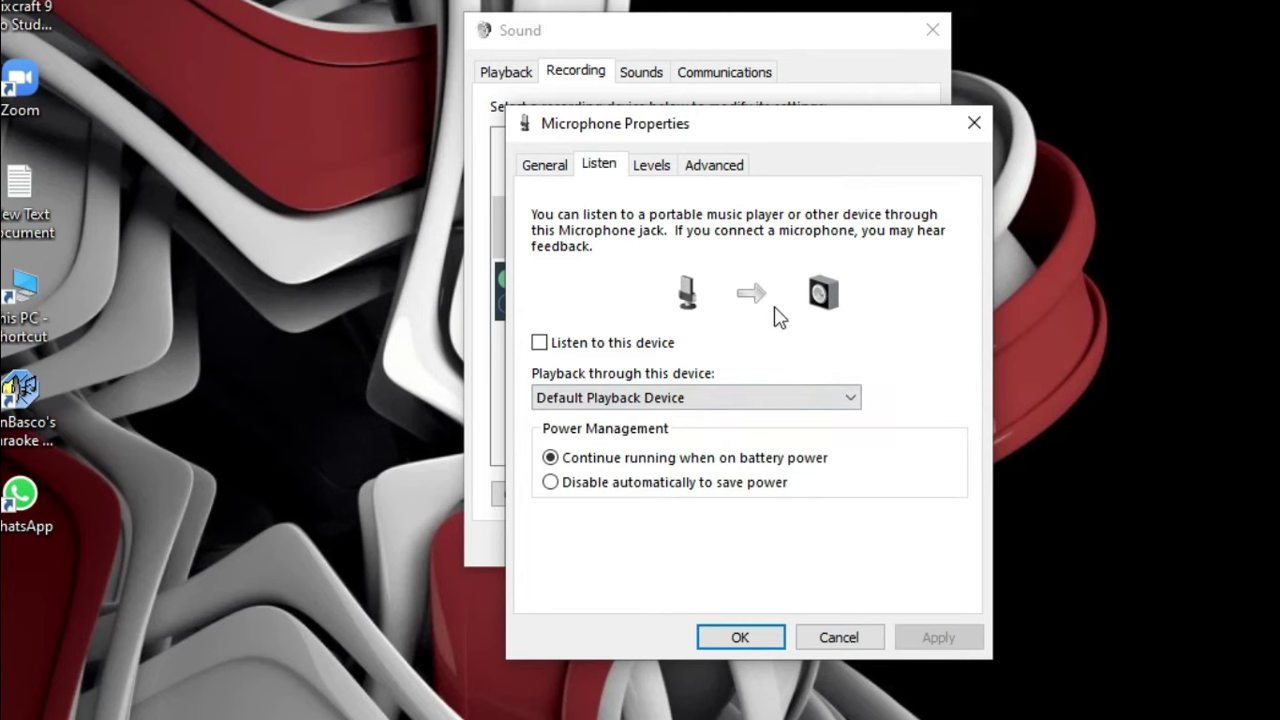
{"action": "left_click", "coordinate": [540, 345]}
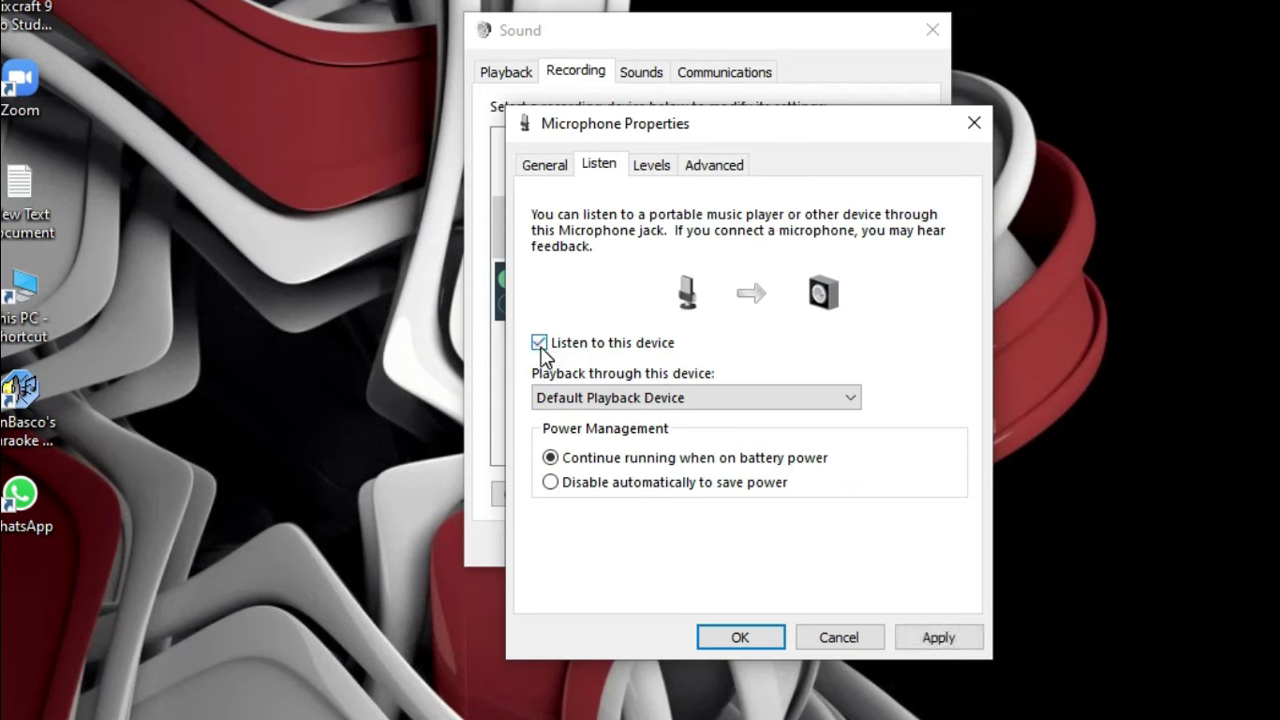
{"action": "left_click", "coordinate": [540, 344]}
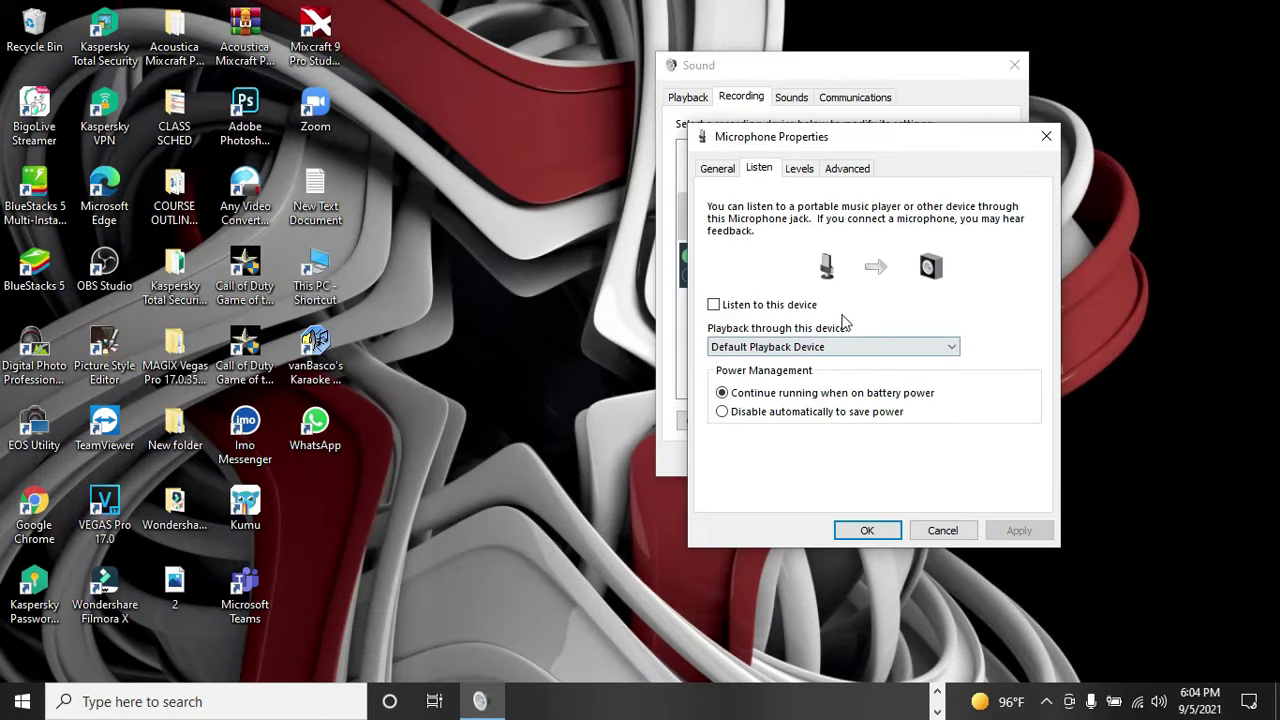
Set the microphone level to 74 and confirm the microphone properties
{"action": "left_click", "coordinate": [800, 169]}
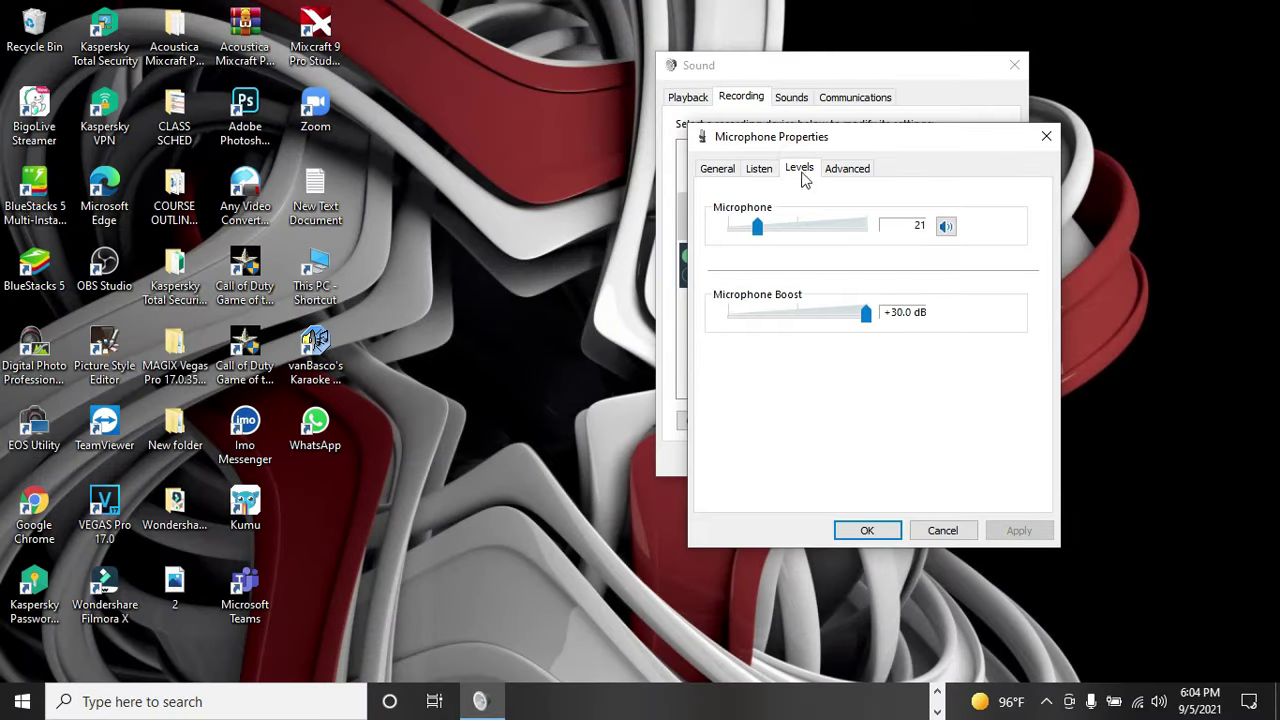
{"action": "left_click_drag", "start_coordinate": [763, 236], "coordinate": [837, 245]}
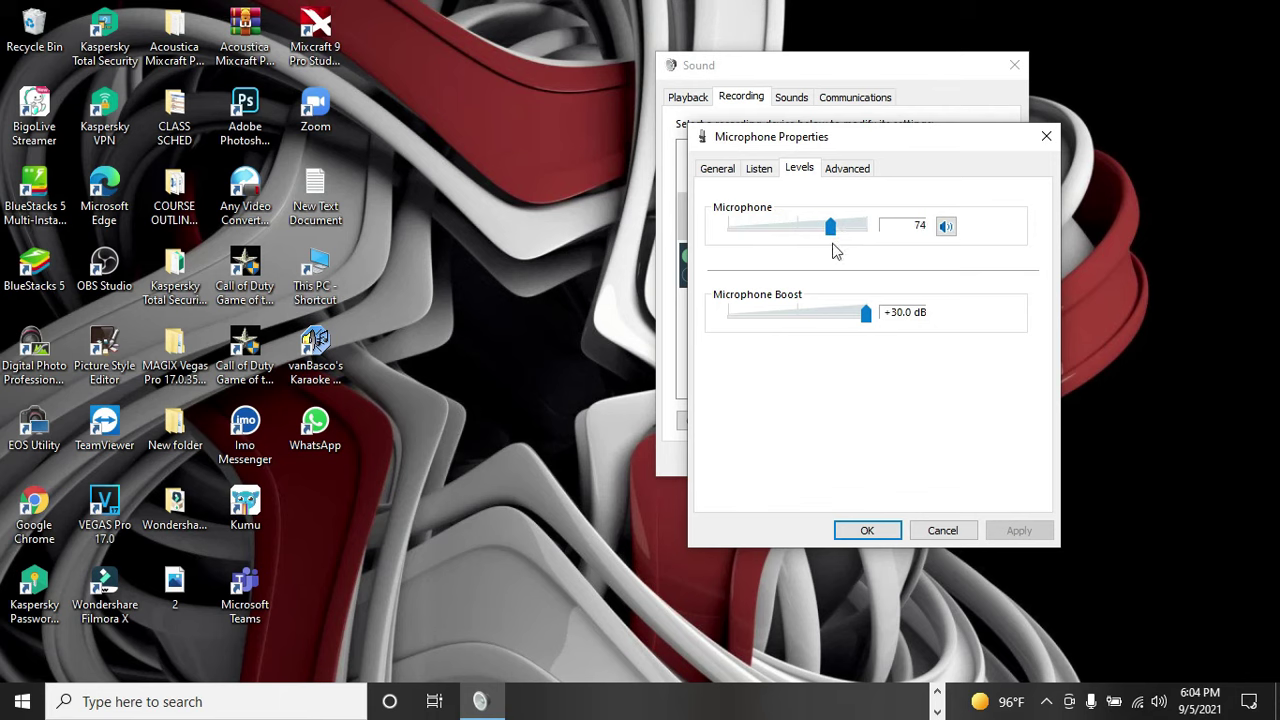
{"action": "left_click", "coordinate": [865, 531]}
{"action": "left_click", "coordinate": [835, 457]}
Review the system sound scheme, communications options and playback devices, and close the Sound window with its settings accepted
{"action": "left_click", "coordinate": [791, 97]}
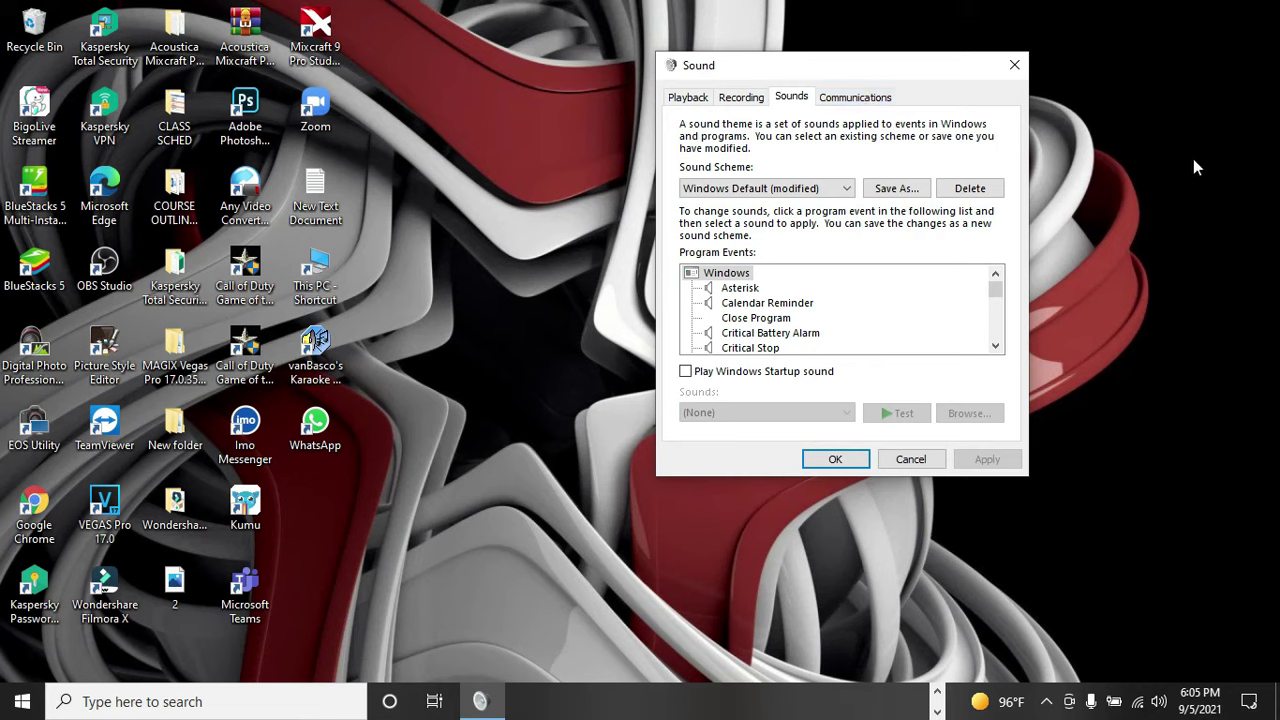
{"action": "left_click", "coordinate": [860, 97]}
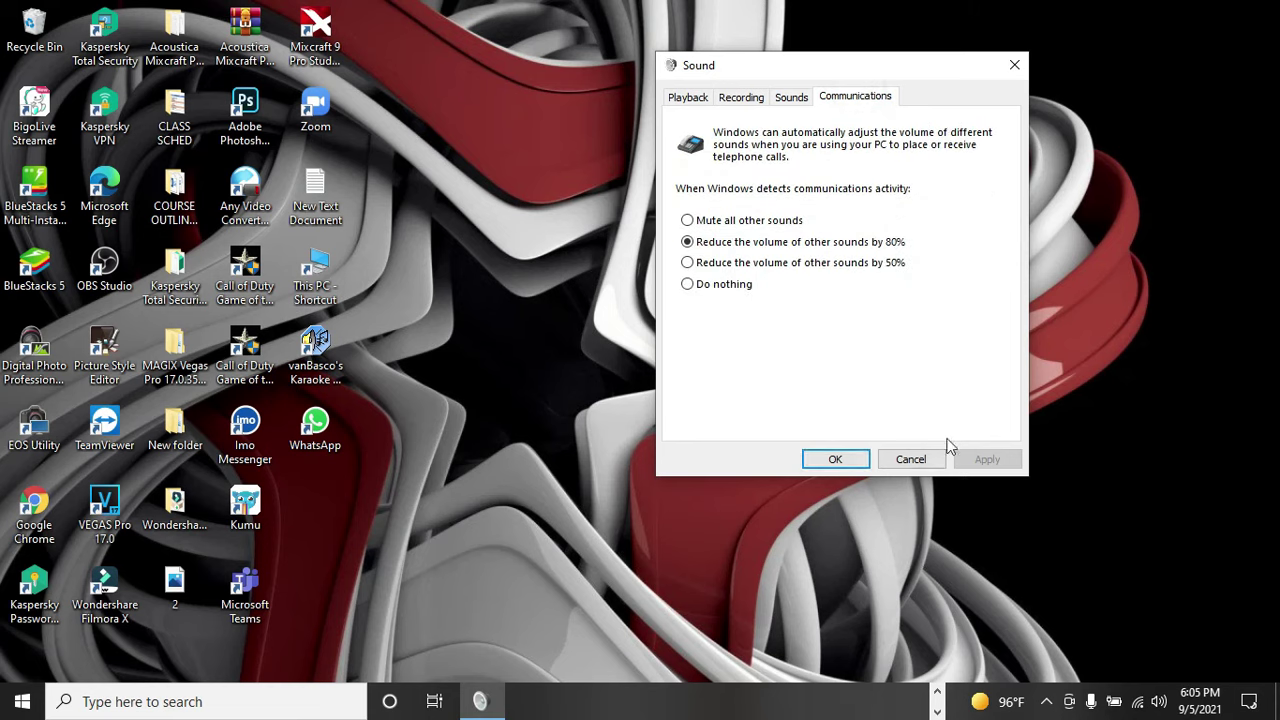
{"action": "left_click", "coordinate": [686, 97]}
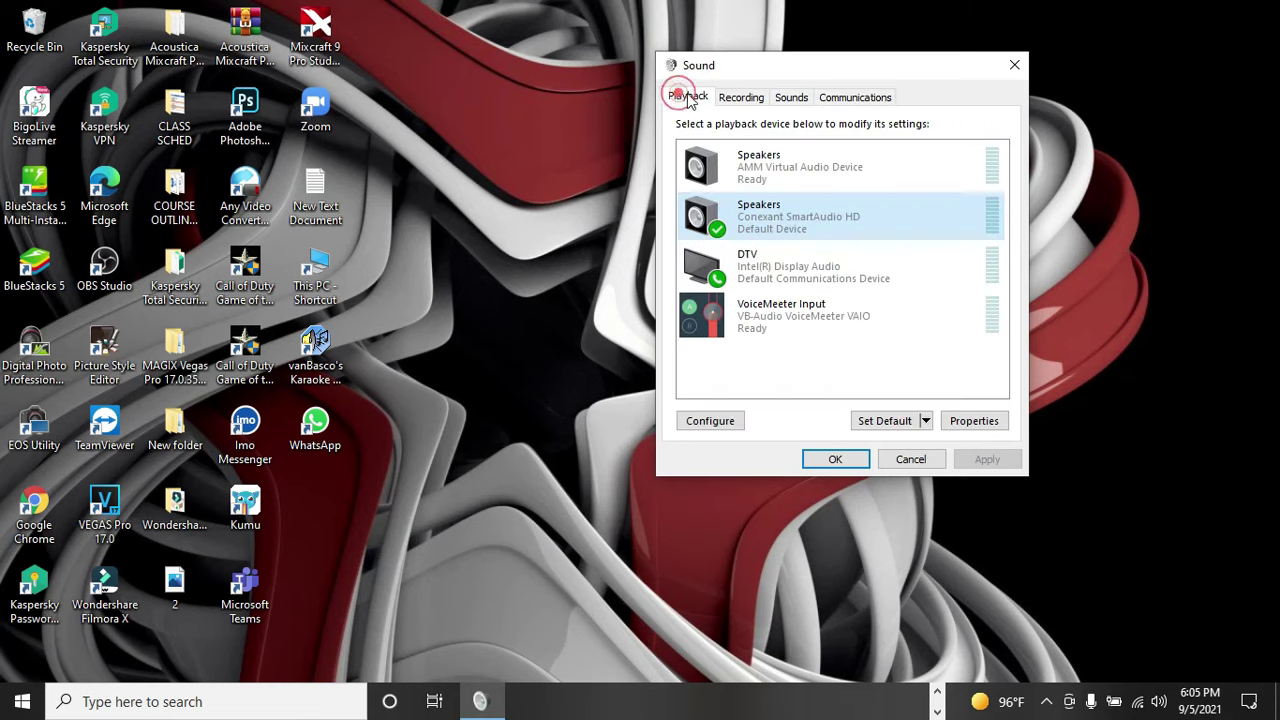
{"action": "left_click", "coordinate": [835, 459]}
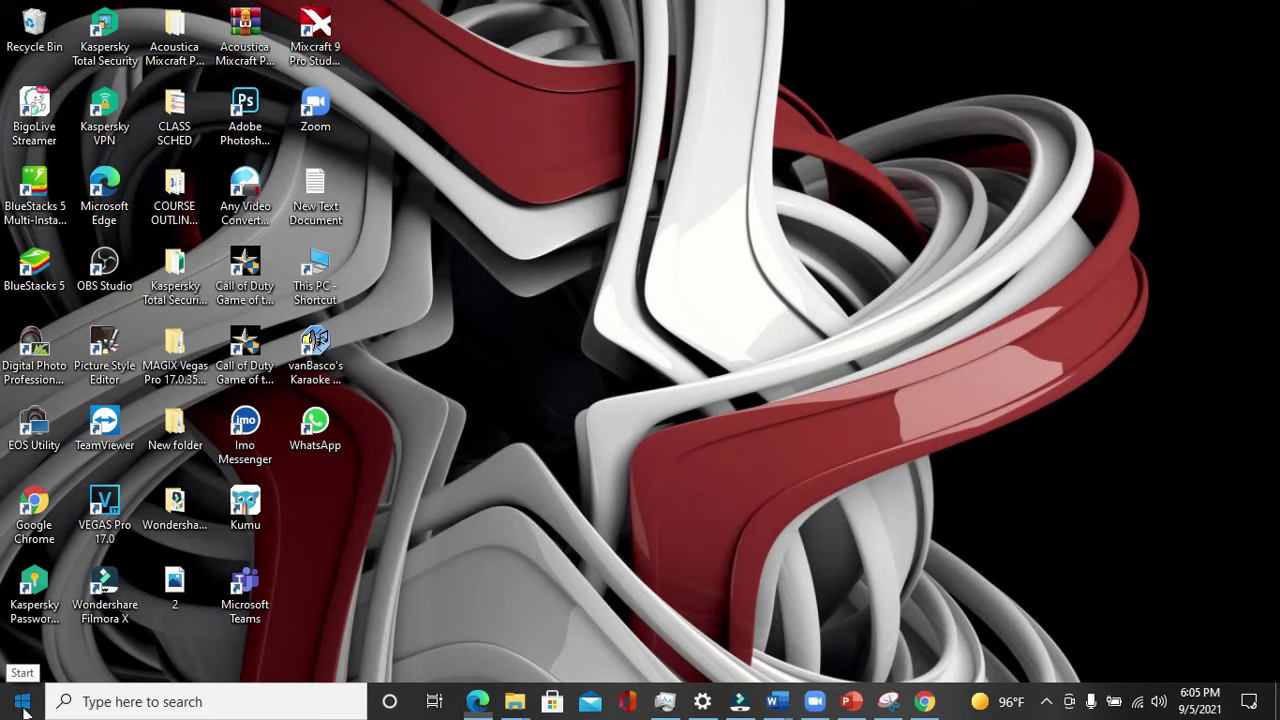
Search Windows for "DEV" and open Device Manager
{"action": "left_click", "coordinate": [22, 701]}
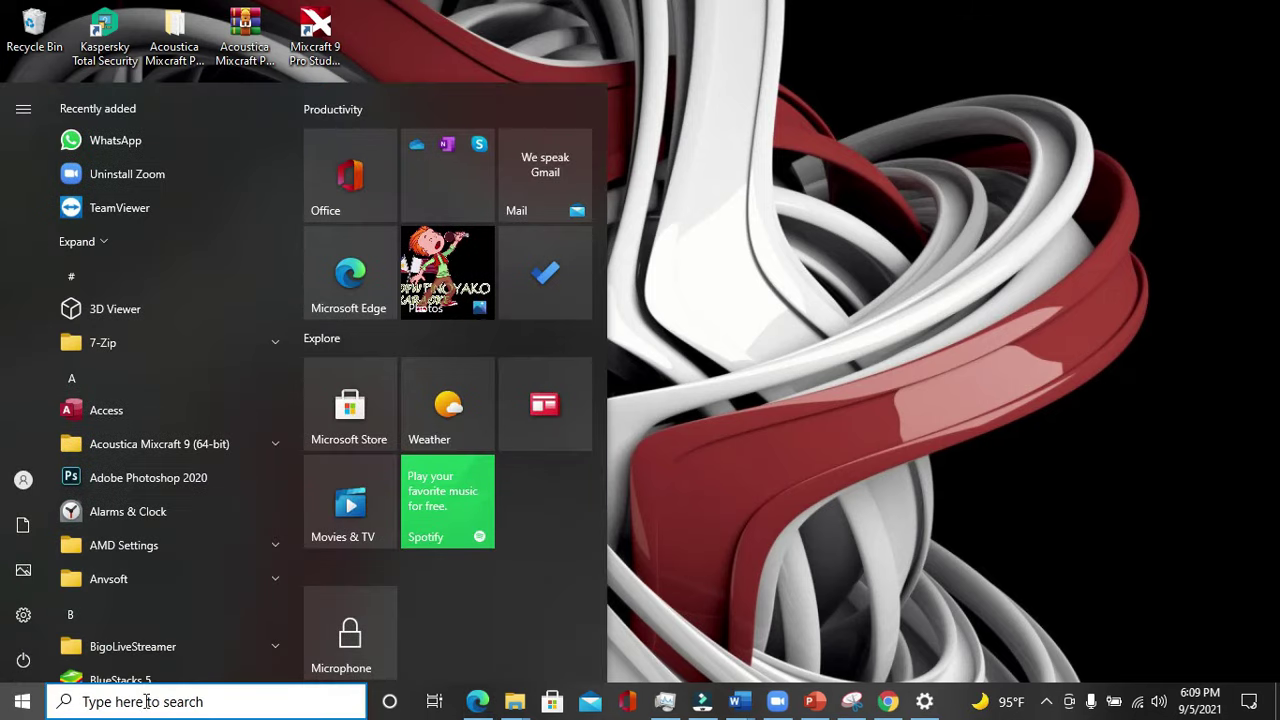
{"action": "left_click", "coordinate": [145, 701]}
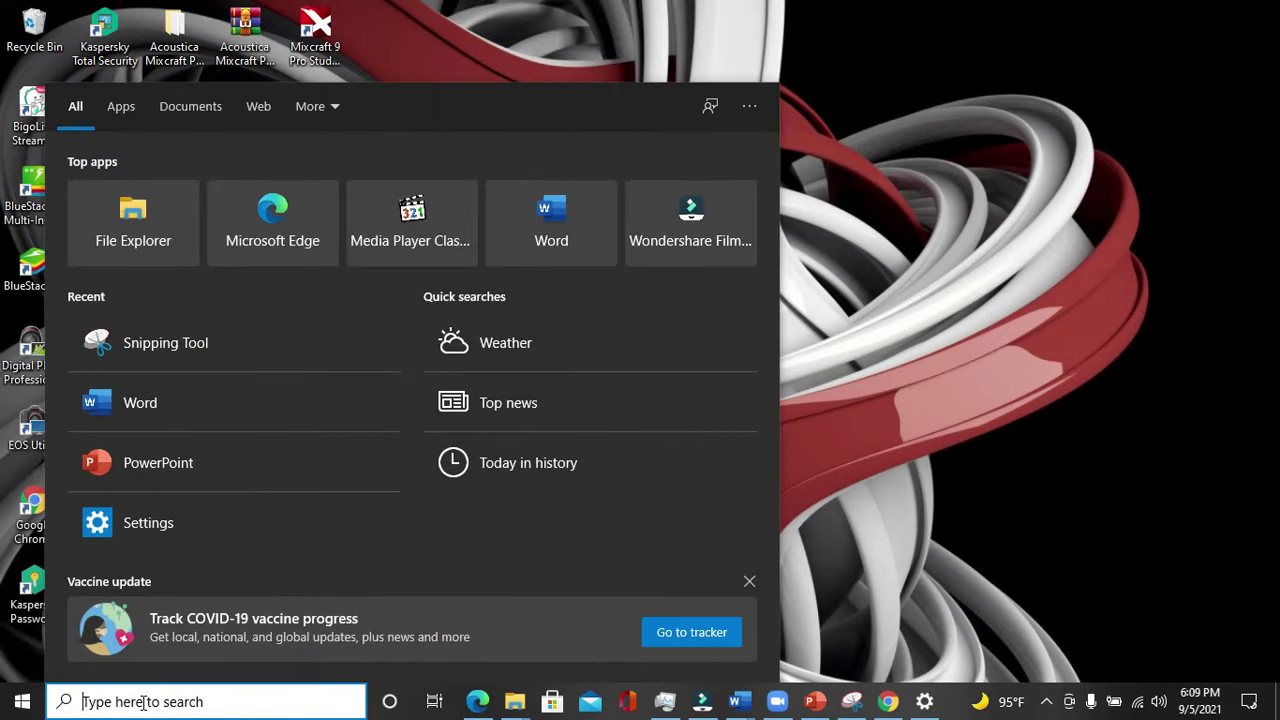
{"action": "type", "text": "DEV"}
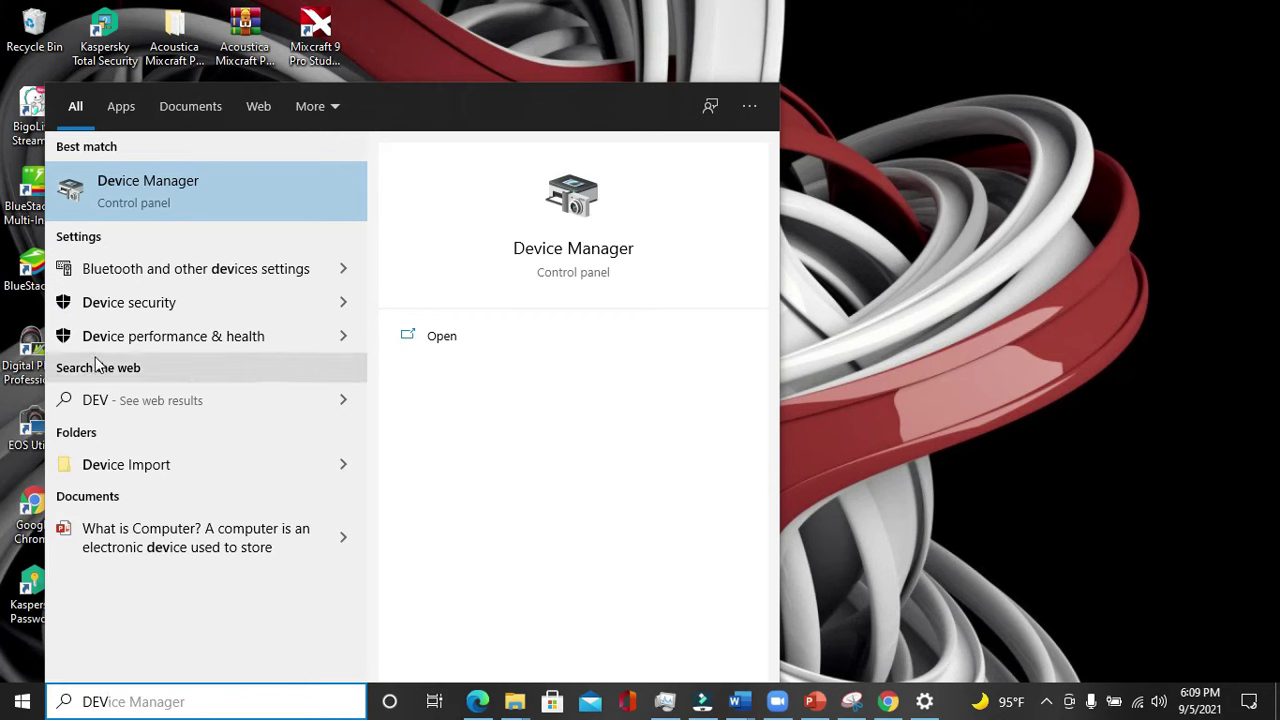
{"action": "left_click", "coordinate": [174, 196]}
{"action": "left_click", "coordinate": [252, 178]}
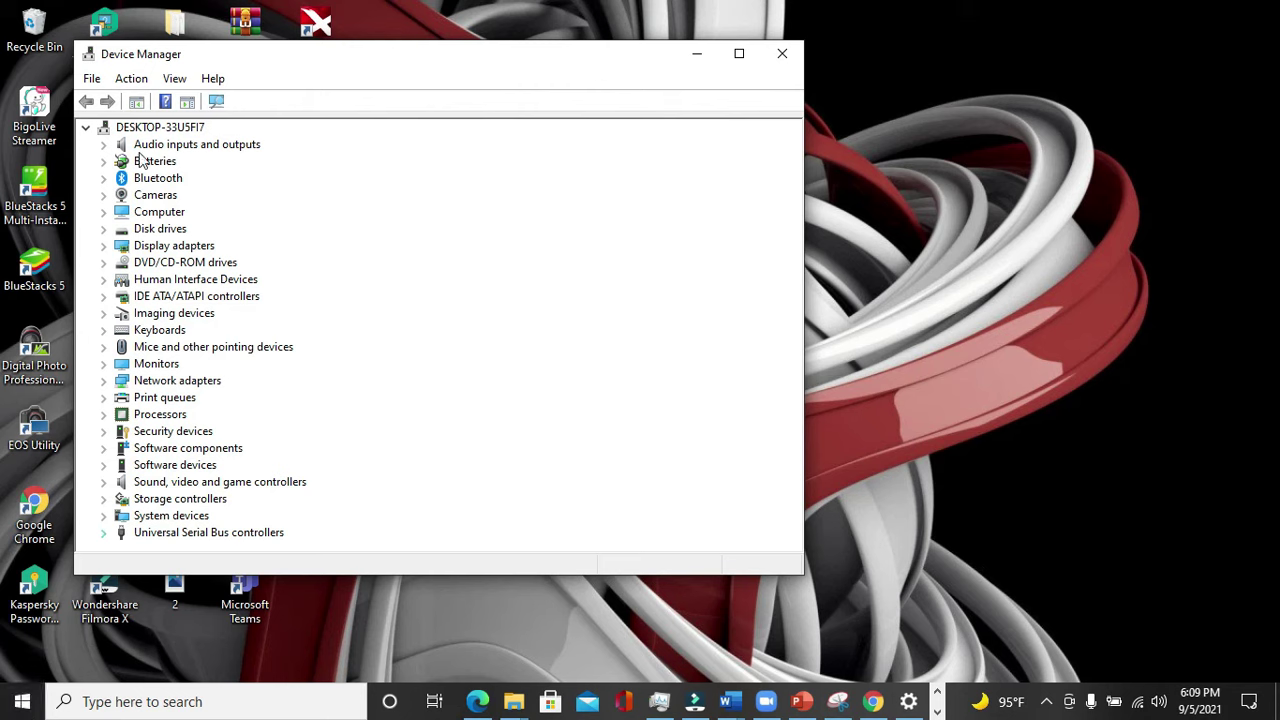
Expand the Audio inputs and outputs category, view the category's properties and close them
{"action": "left_click", "coordinate": [103, 146]}
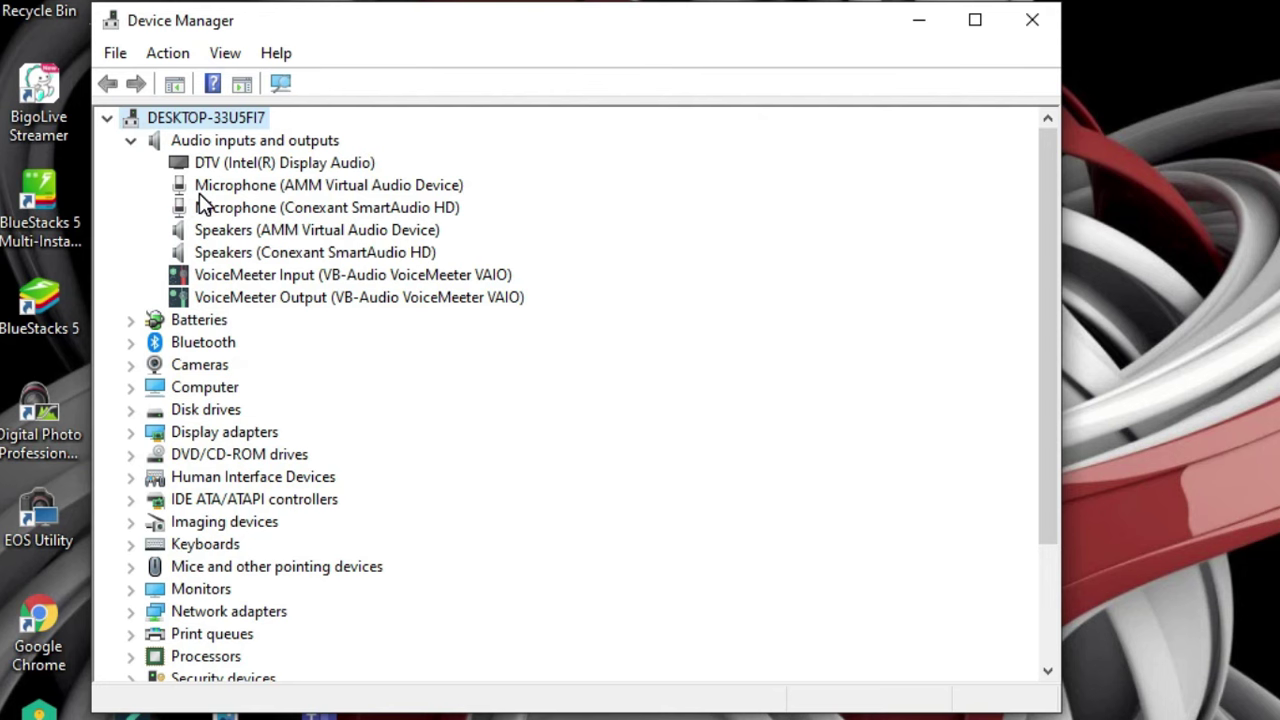
{"action": "left_click", "coordinate": [224, 146]}
{"action": "right_click", "coordinate": [224, 146]}
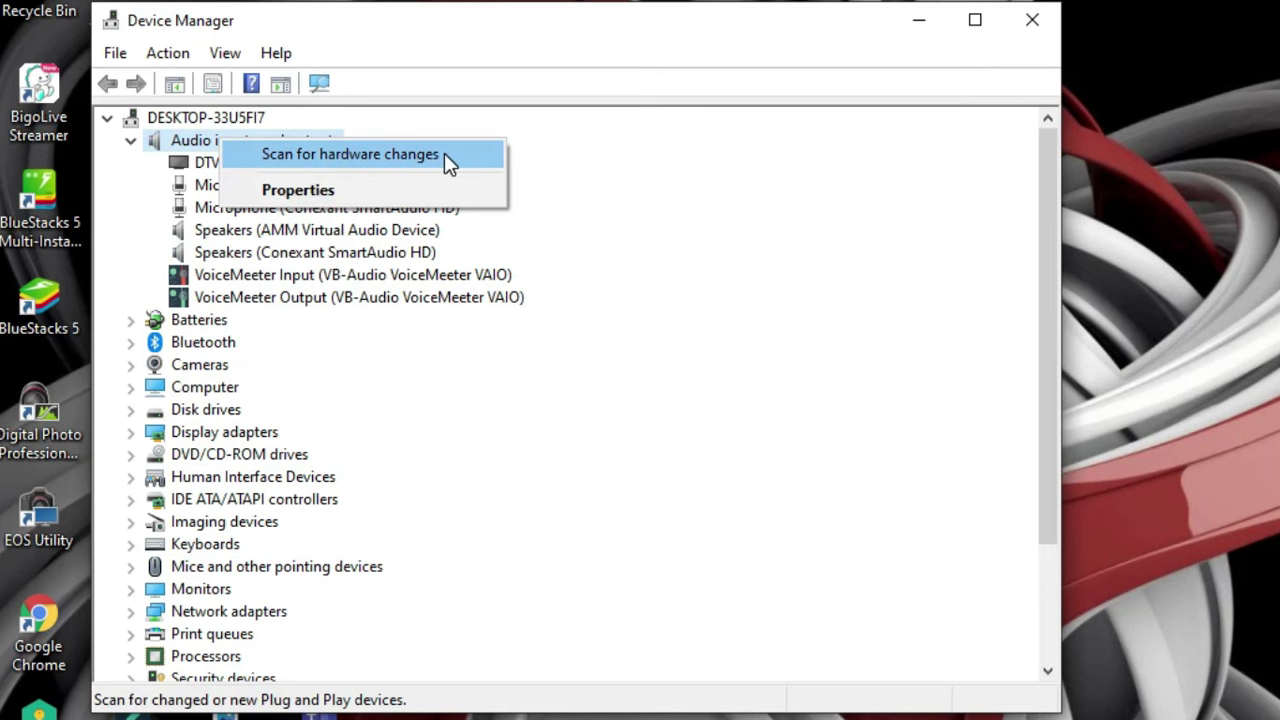
{"action": "left_click", "coordinate": [352, 212]}
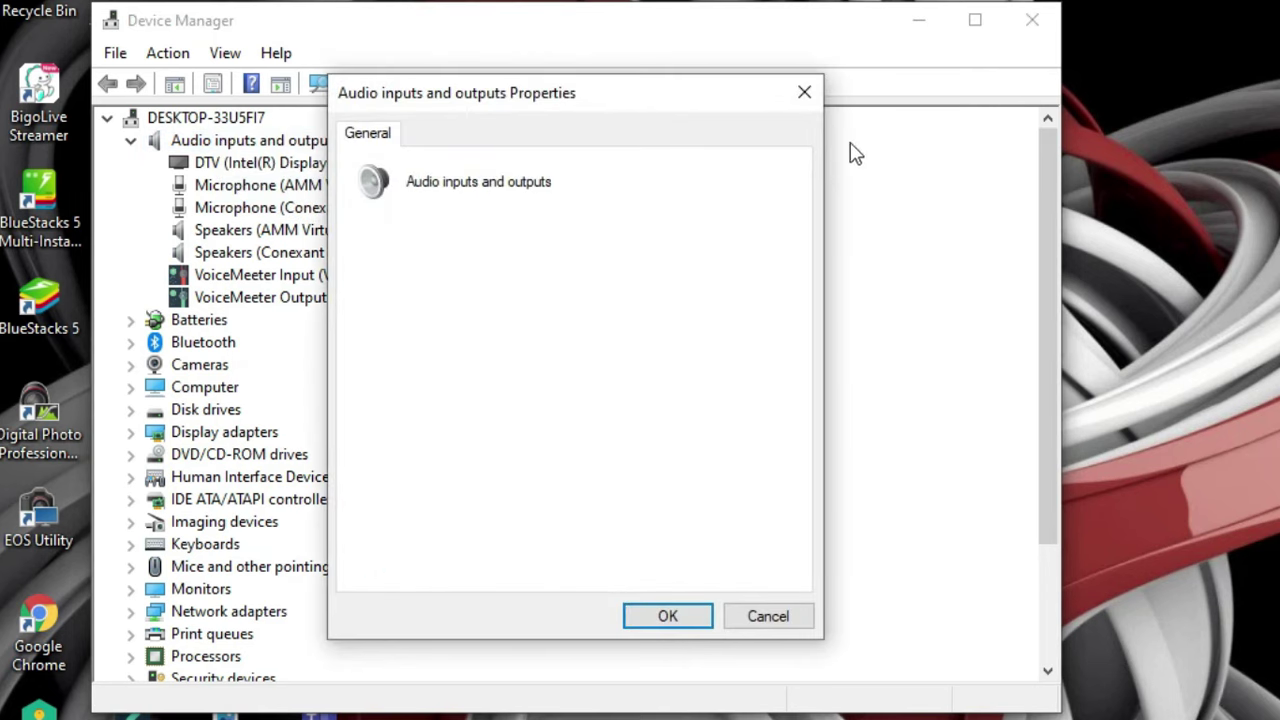
{"action": "left_click", "coordinate": [804, 92]}
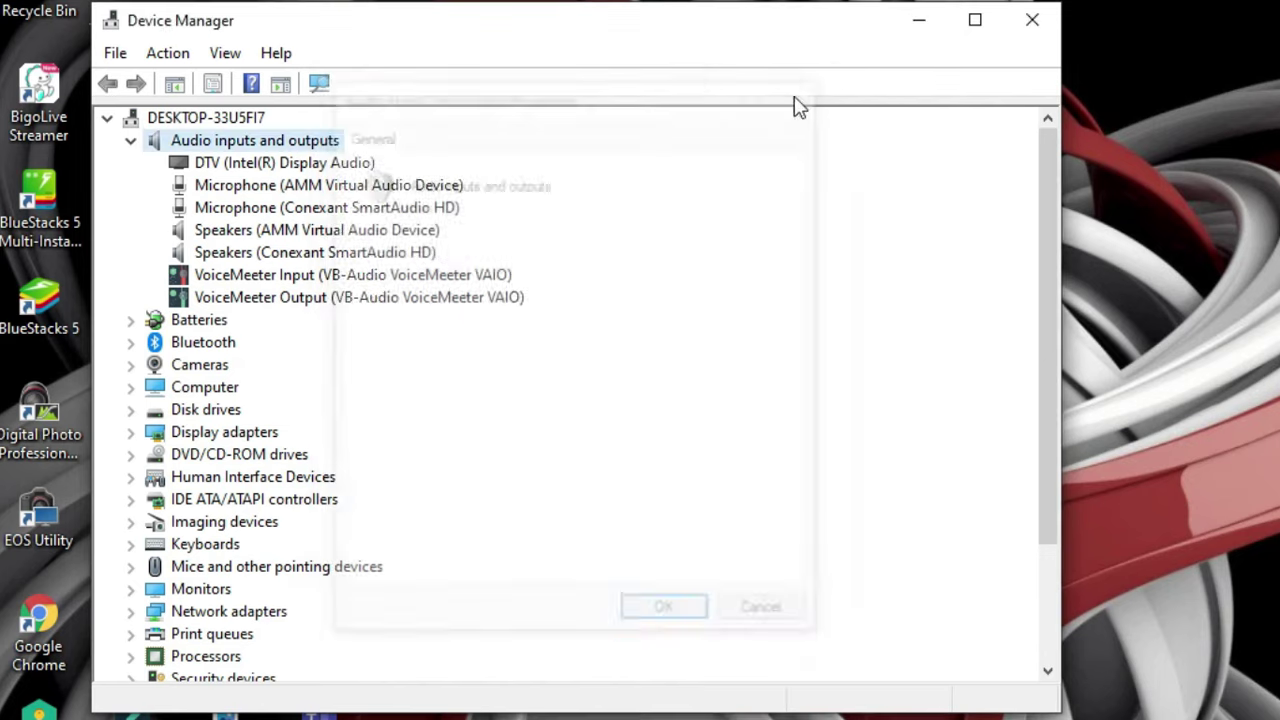
Run an automatic driver search for the Speakers (Conexant SmartAudio HD) device, close the update wizard and close Device Manager
{"action": "right_click", "coordinate": [266, 238]}
{"action": "key", "text": "Escape"}
{"action": "right_click", "coordinate": [259, 253]}
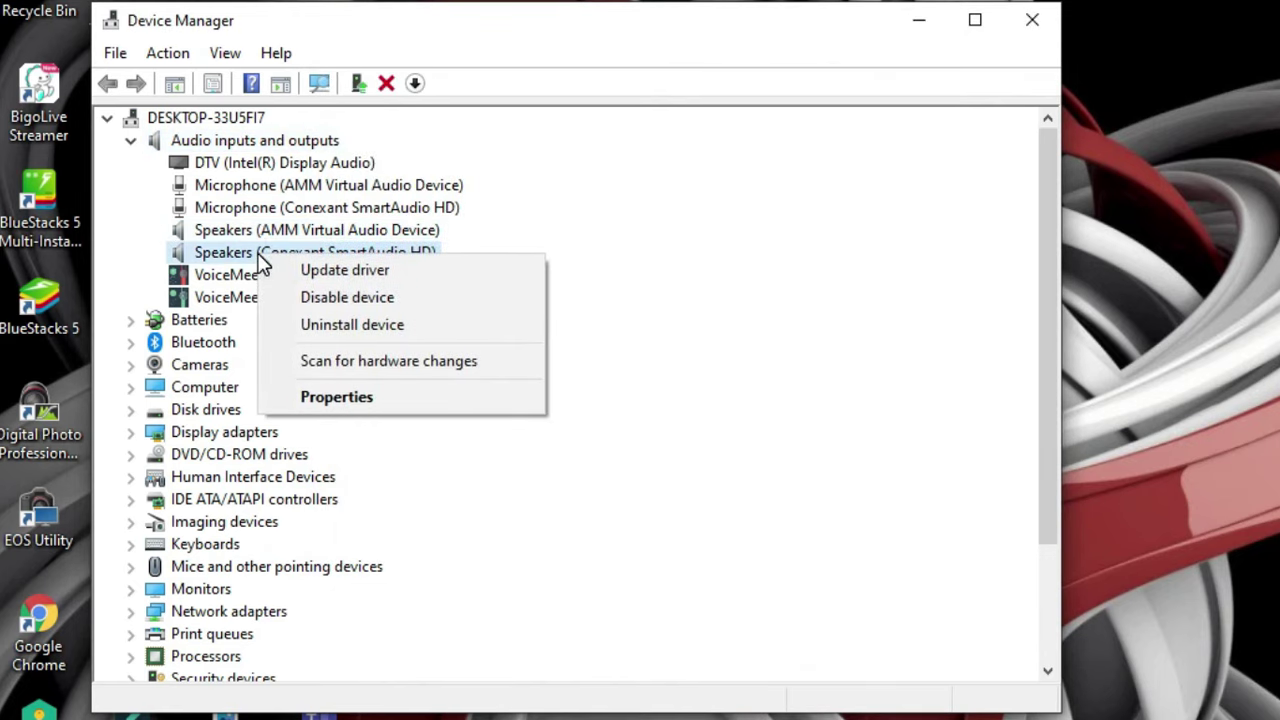
{"action": "left_click", "coordinate": [403, 274]}
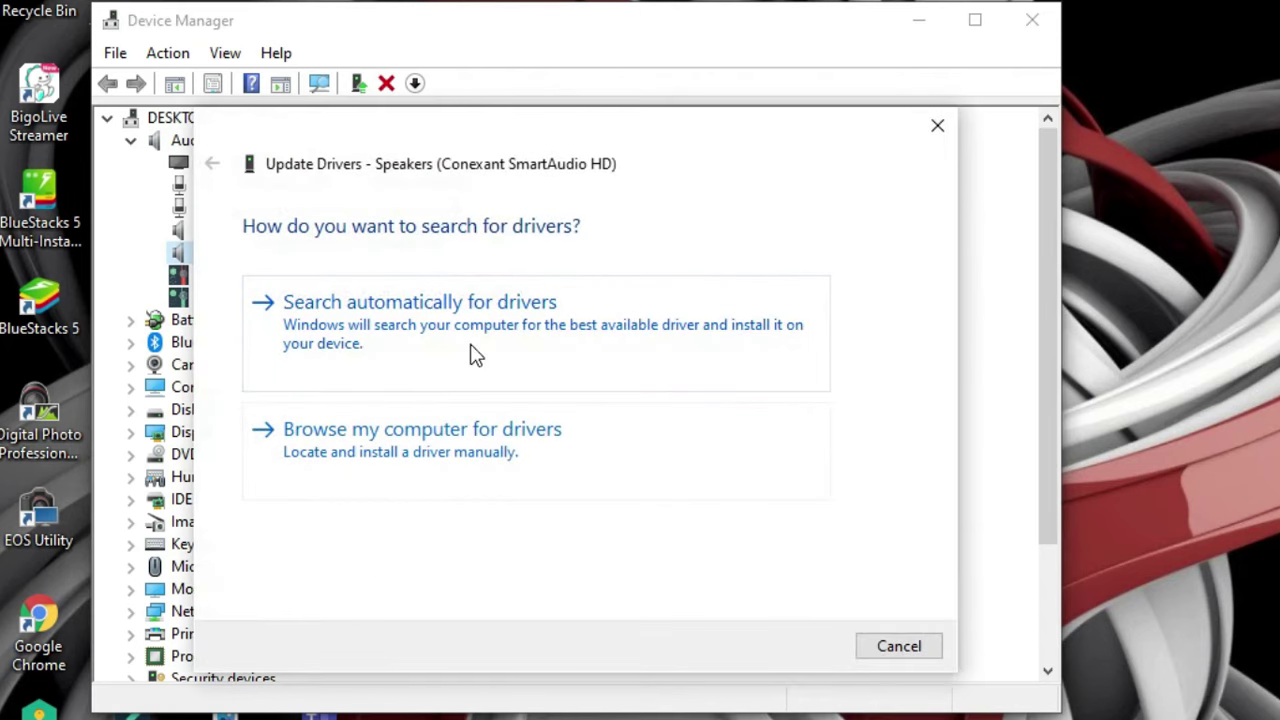
{"action": "left_click", "coordinate": [487, 330]}
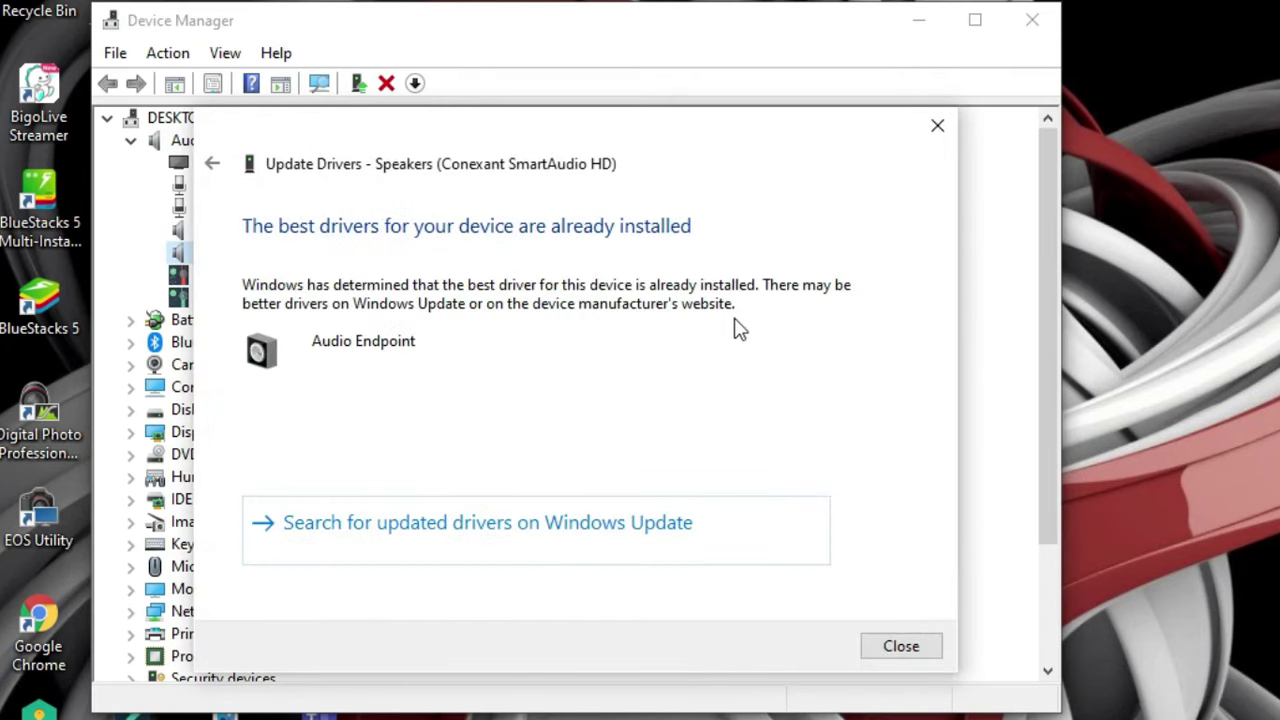
{"action": "left_click", "coordinate": [900, 645]}
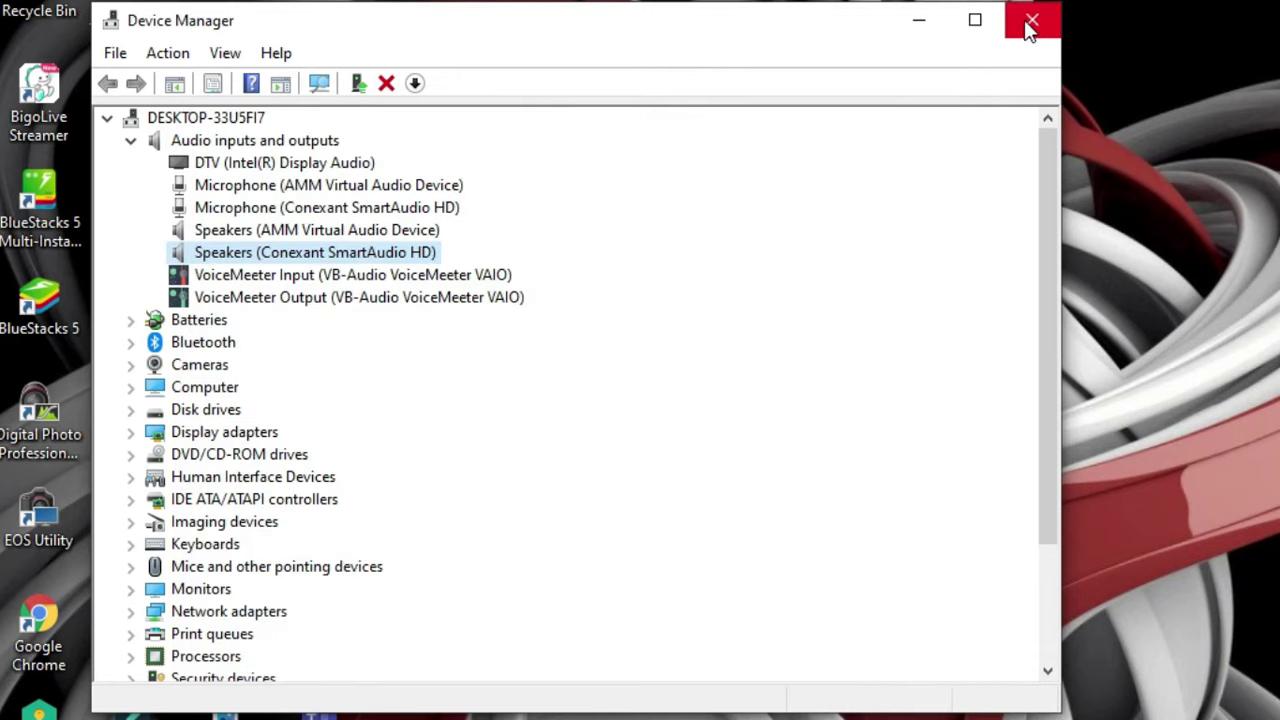
{"action": "left_click", "coordinate": [1037, 24]}
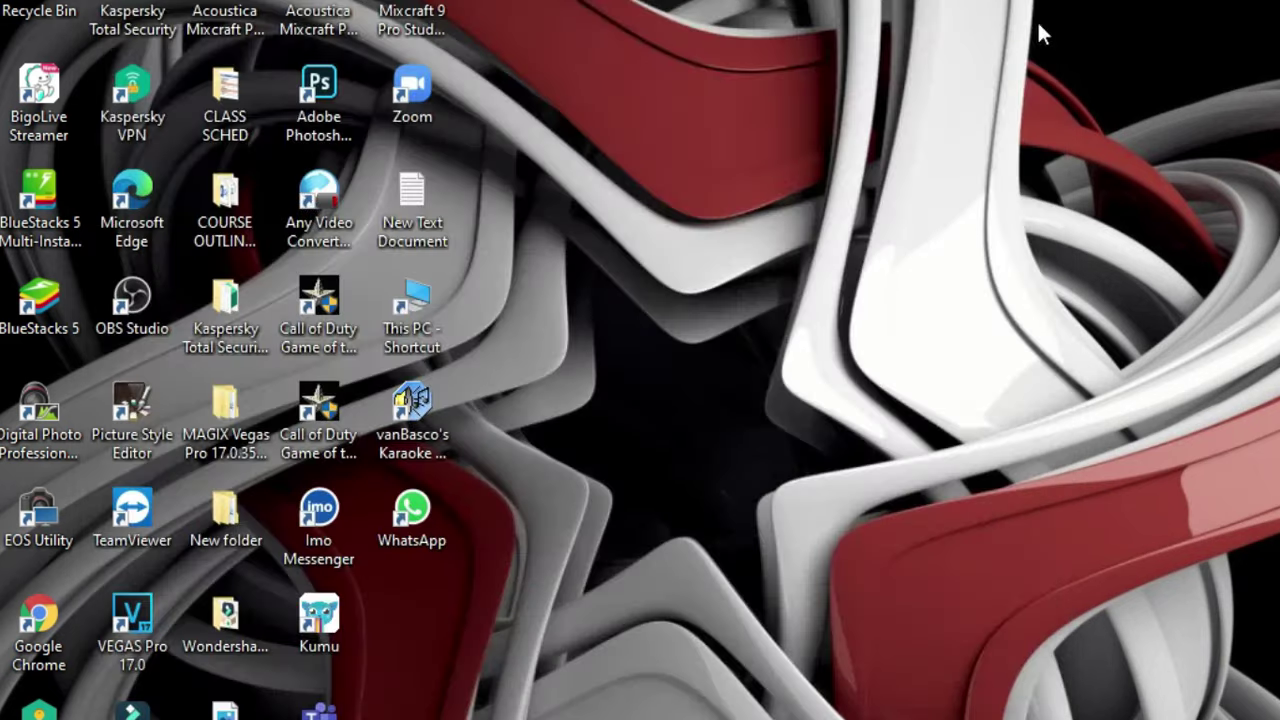